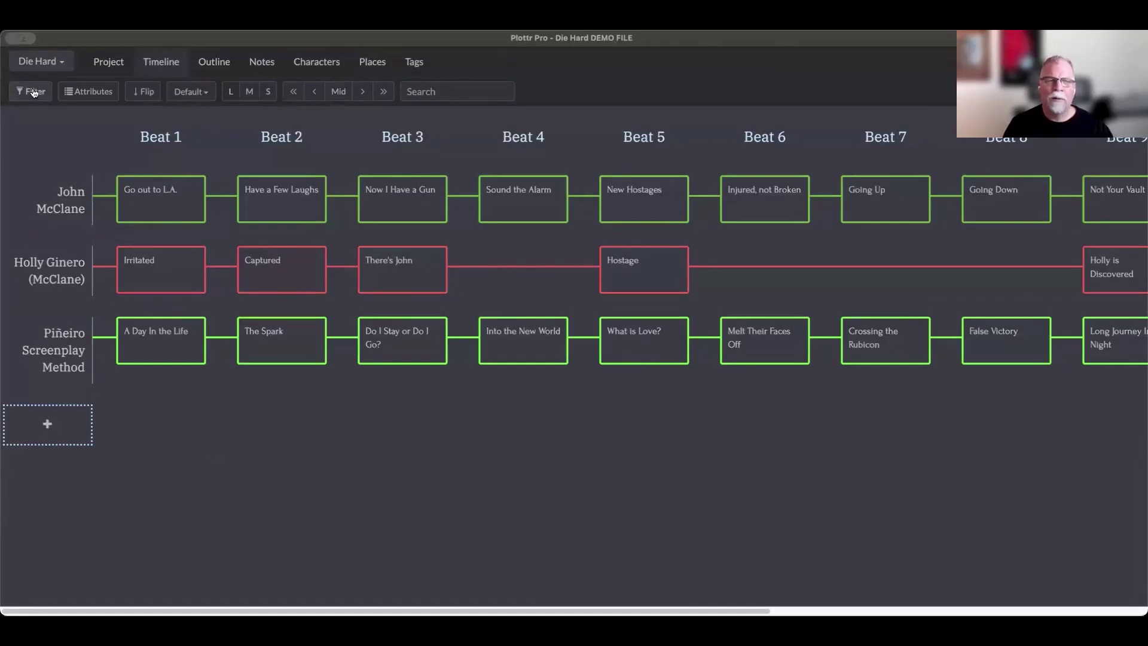
# Filter the timeline by the Fast tag, highlighting John McClane's Beat 3–5 scenes
pyautogui.click(33, 91)
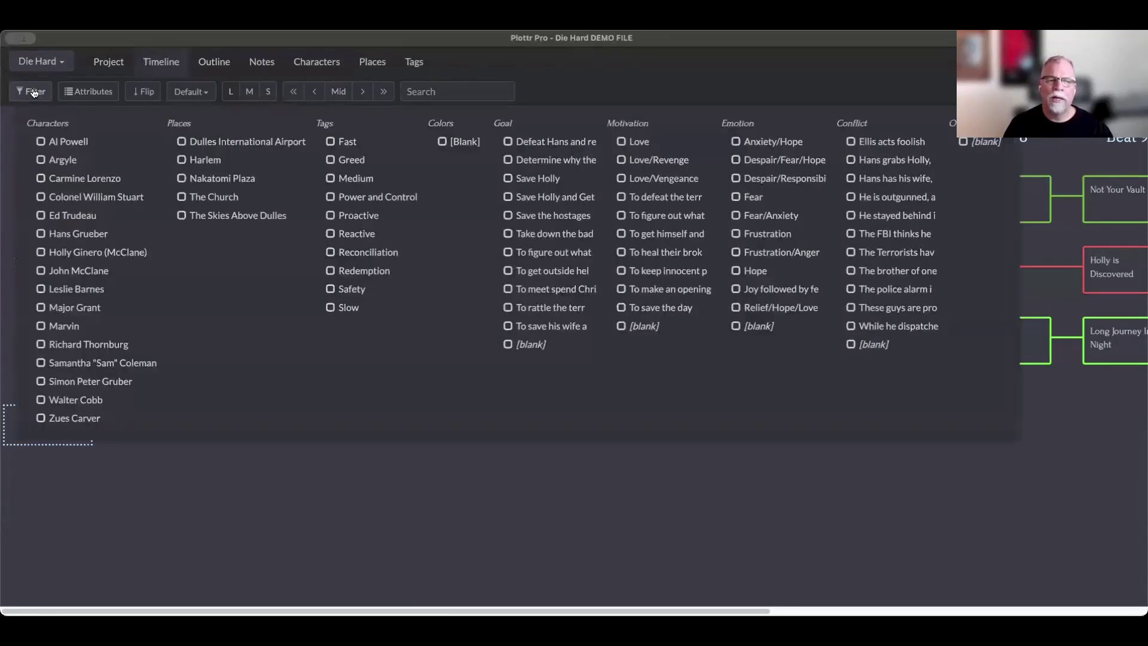
pyautogui.click(329, 142)
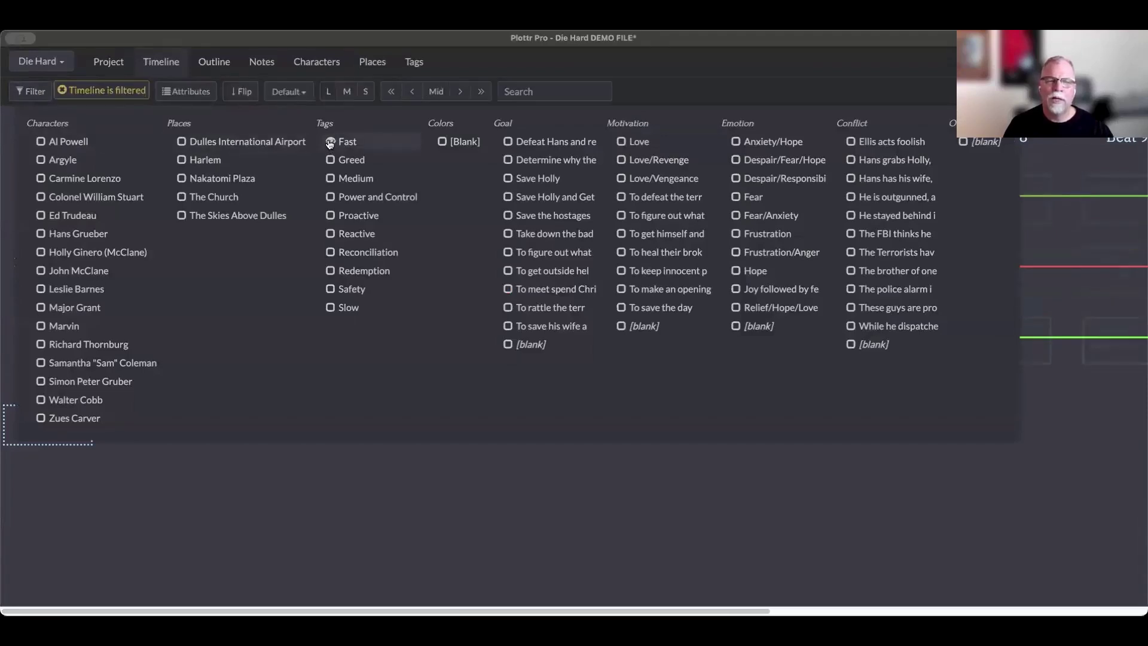
pyautogui.click(353, 498)
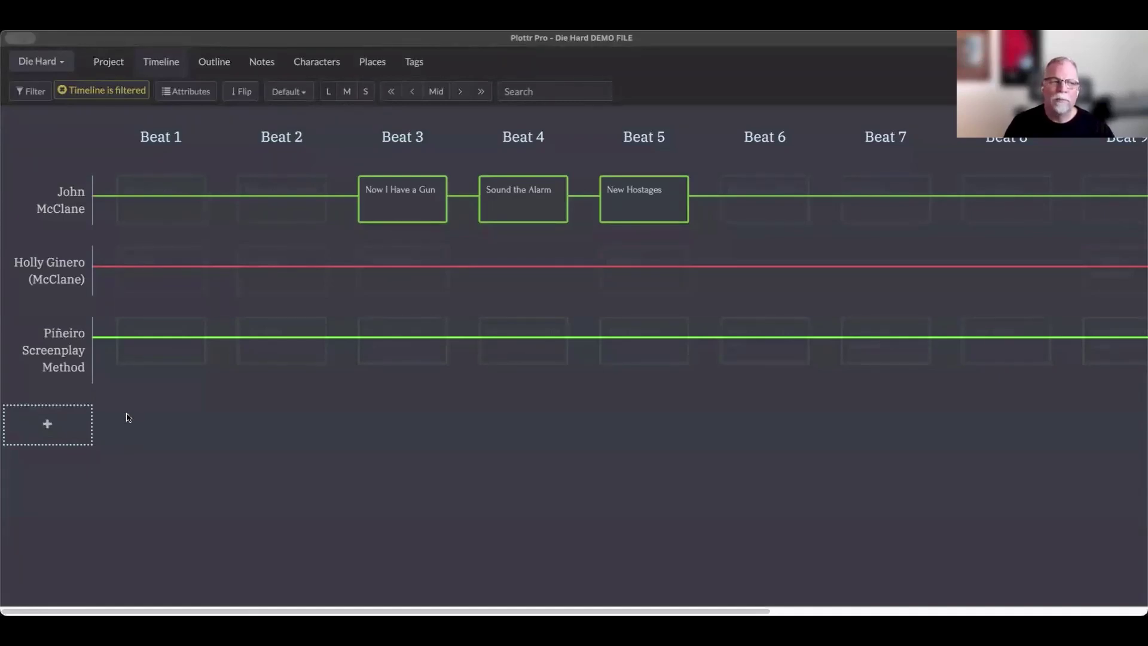
pyautogui.click(61, 93)
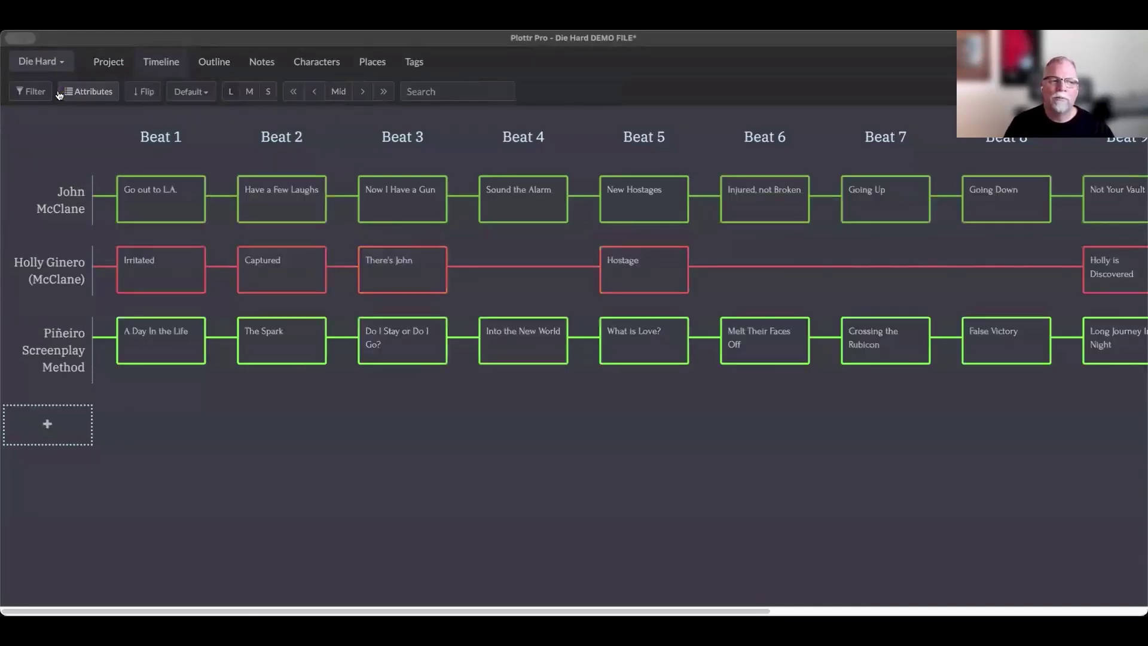
pyautogui.click(35, 91)
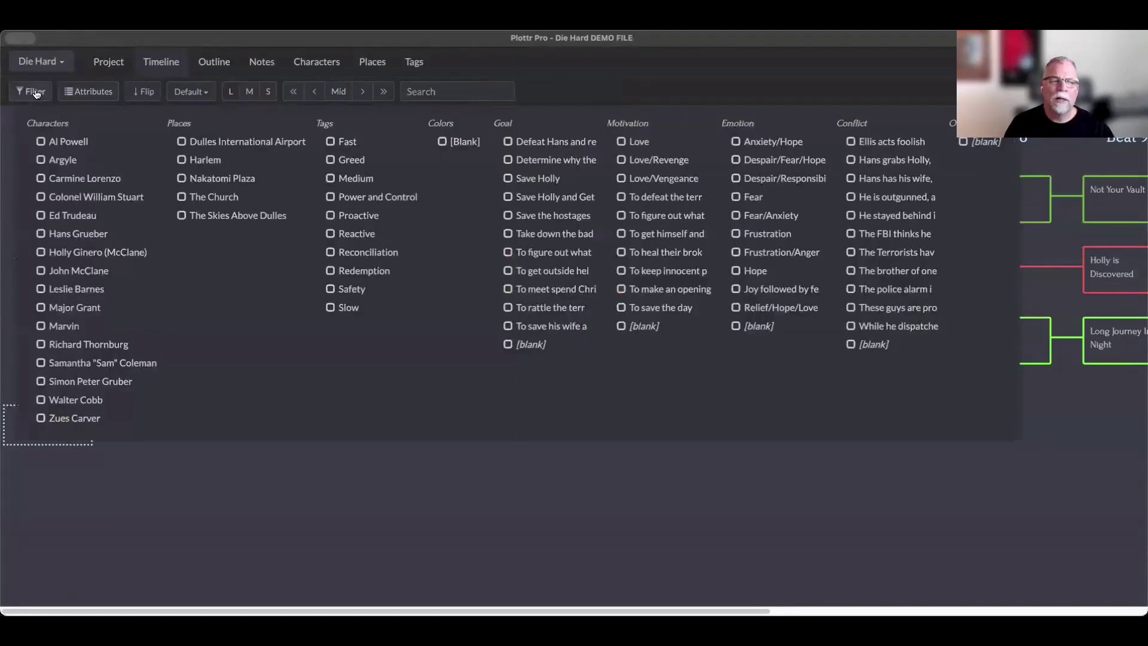
pyautogui.click(41, 142)
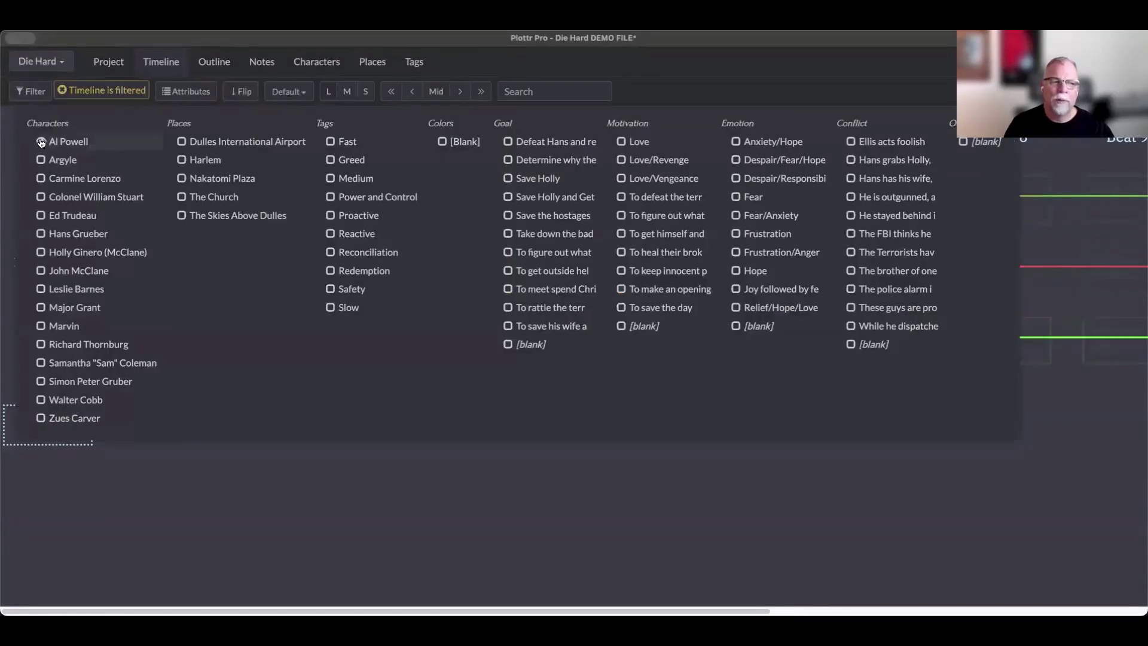
pyautogui.click(290, 510)
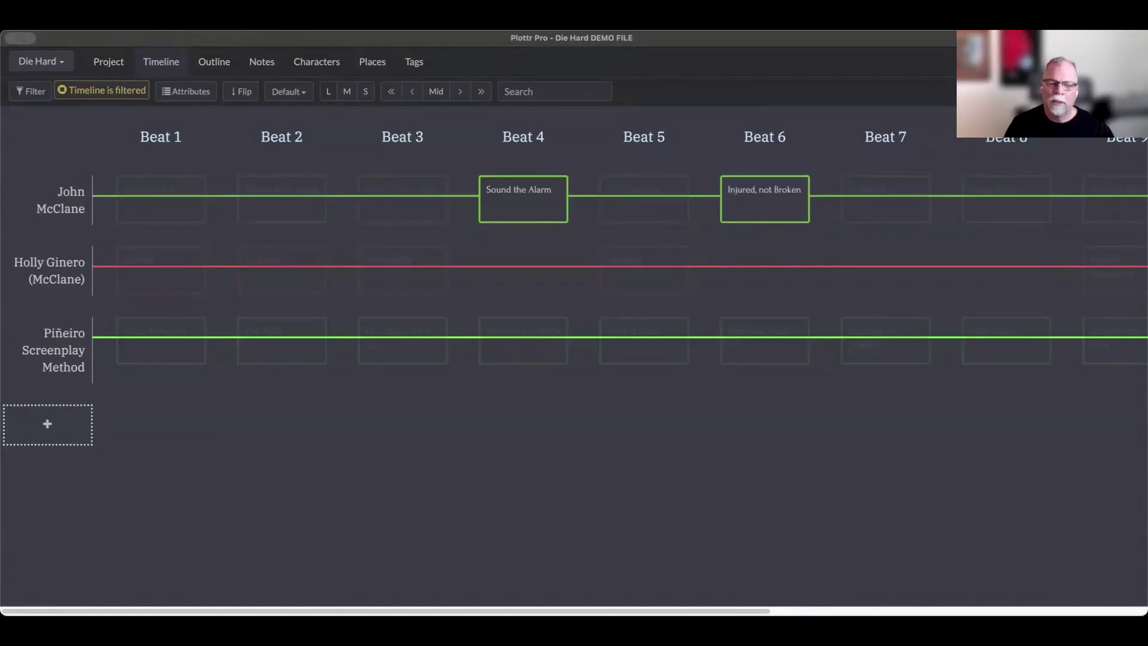
# Scroll across the beats to review Al Powell's highlighted cards
pyautogui.hscroll(1, 574, 269)
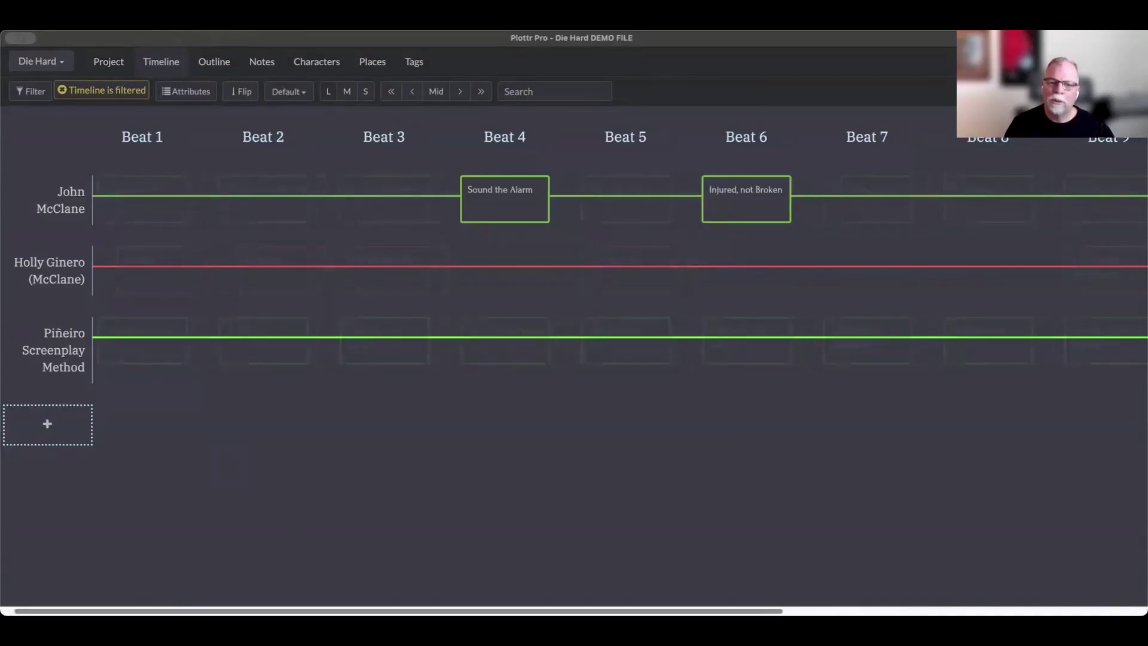
pyautogui.hscroll(10, 574, 269)
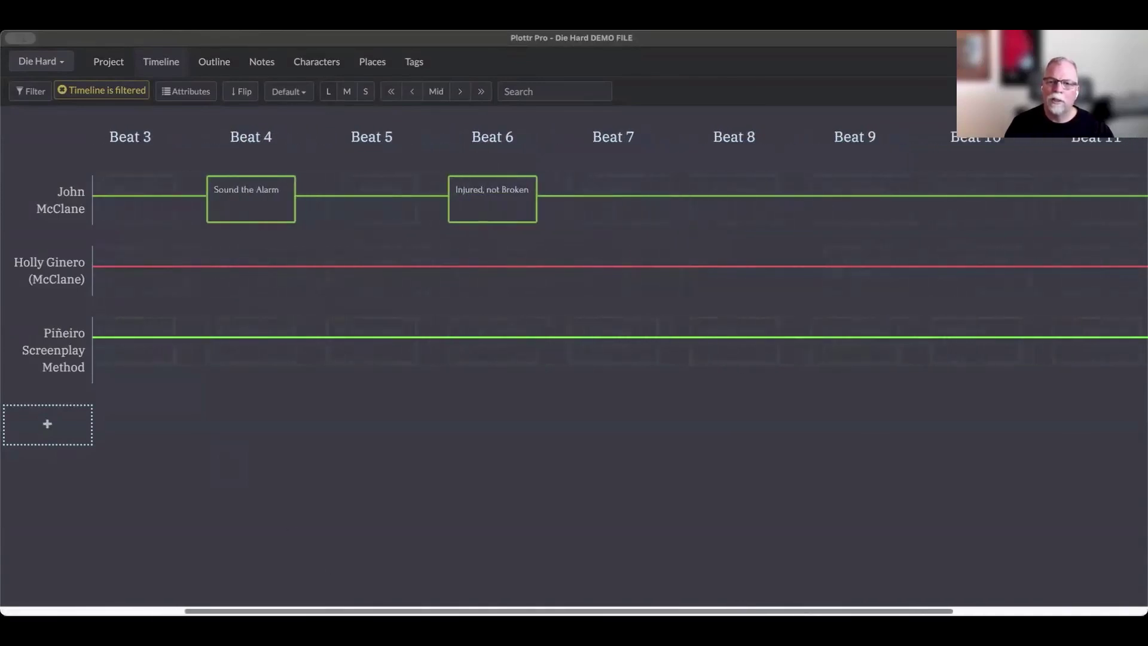
pyautogui.hscroll(6, 574, 269)
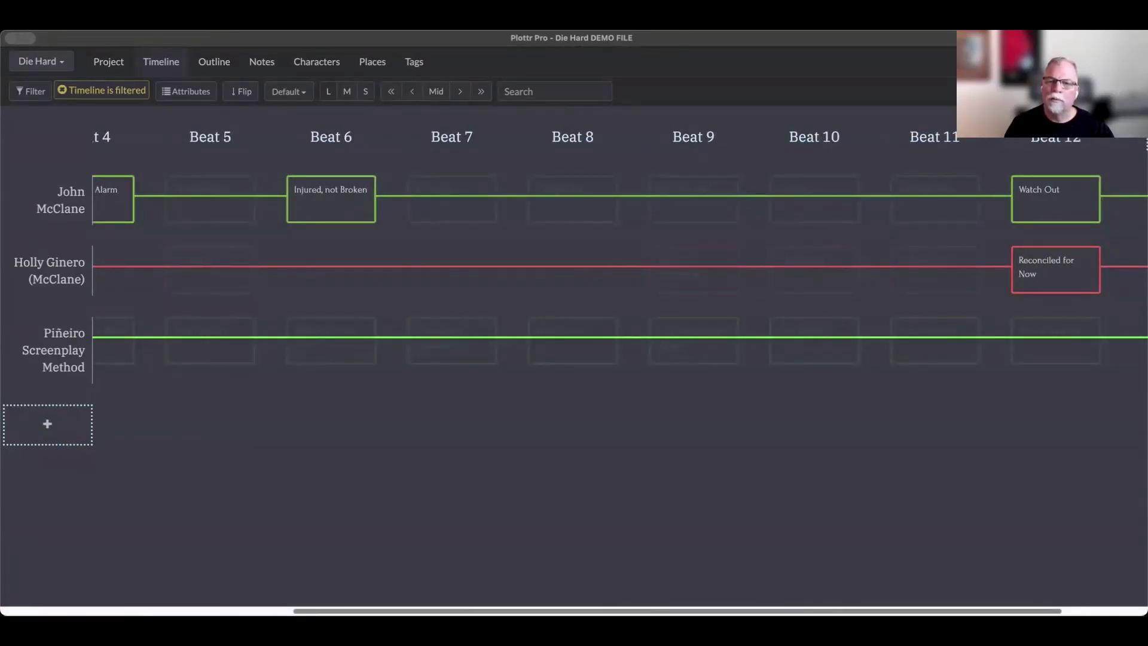
pyautogui.hscroll(-10, 520, 589)
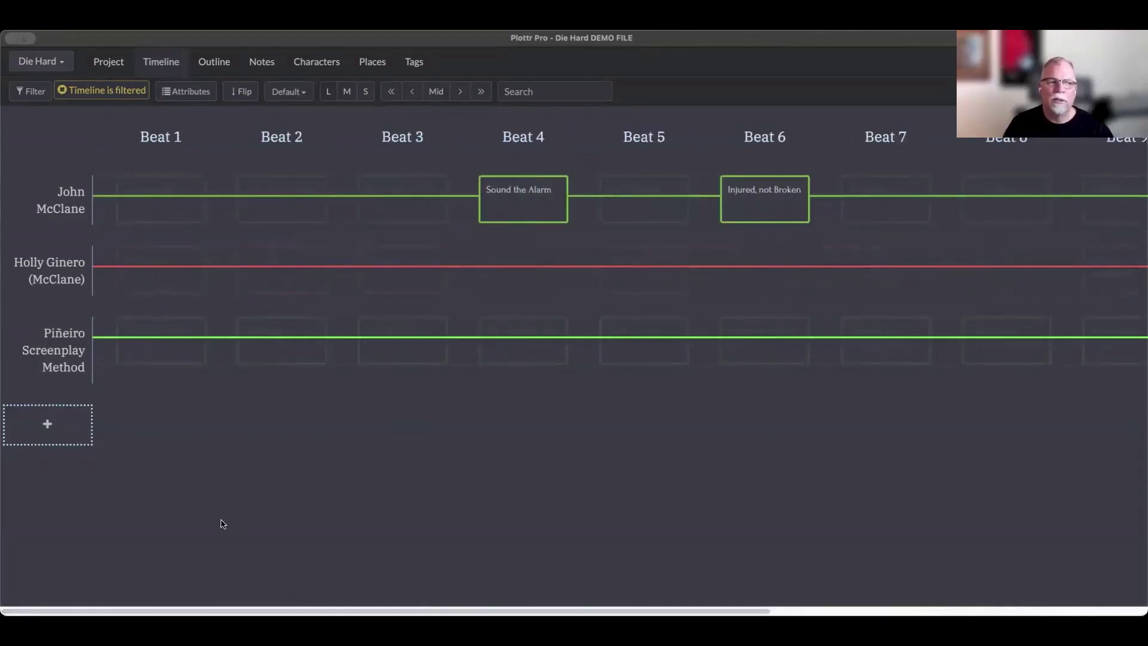
# Clear the timeline filter and go to Notes, showing the Twinkie ingredients note
pyautogui.click(60, 91)
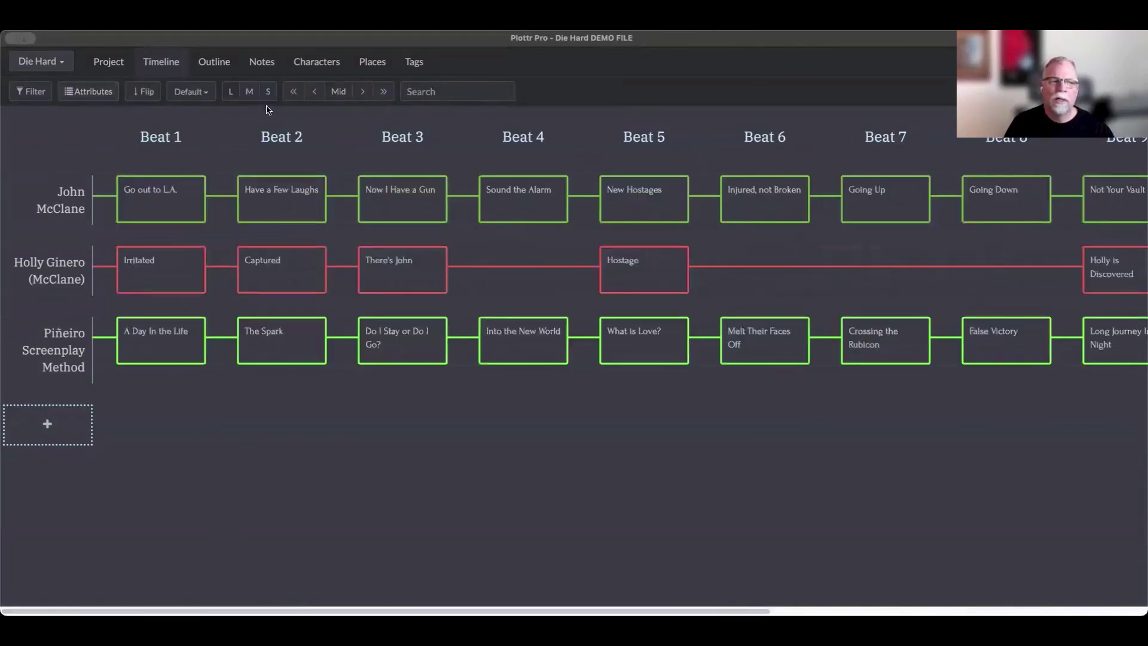
pyautogui.click(262, 64)
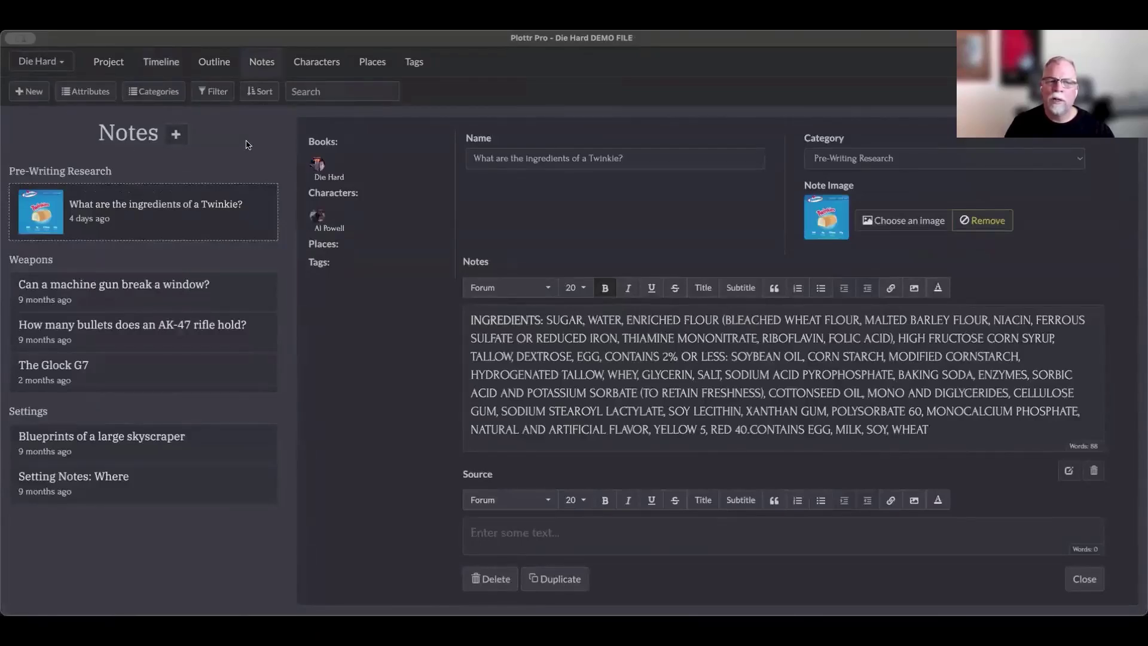
# Filter the notes to the Die Hard book
pyautogui.click(219, 97)
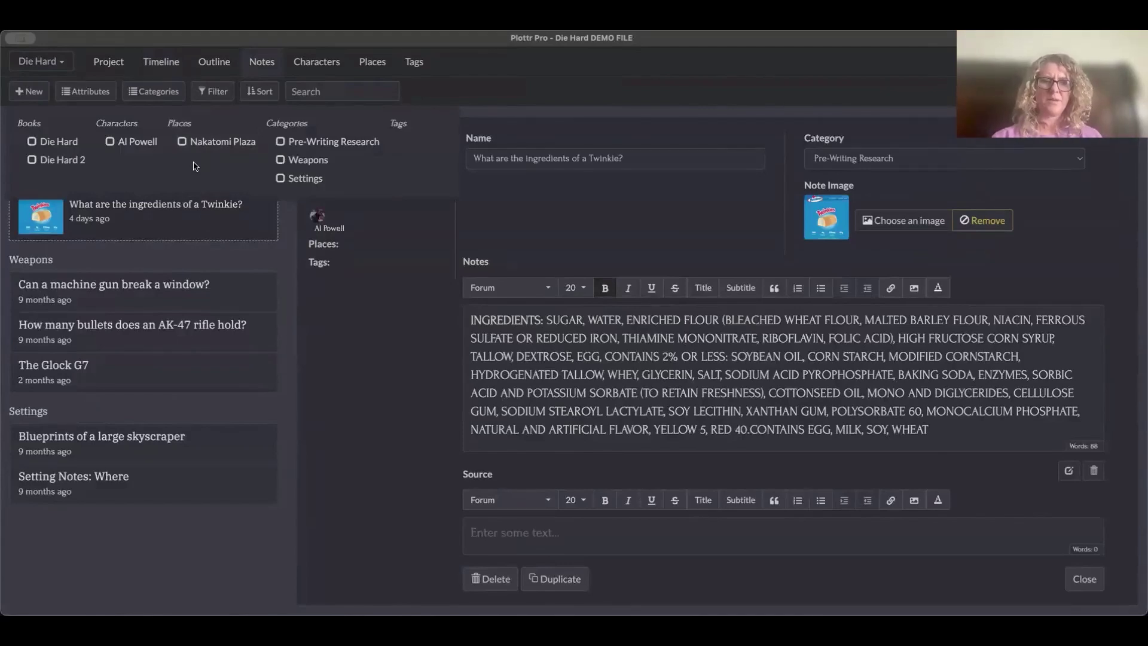
pyautogui.click(33, 142)
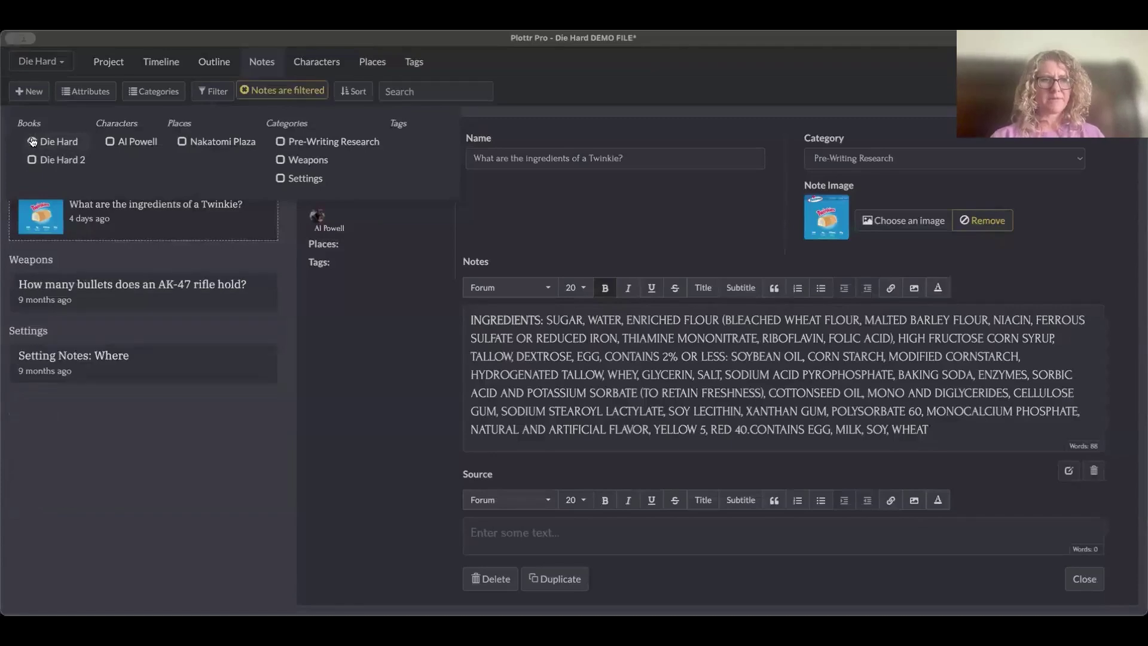
pyautogui.click(95, 440)
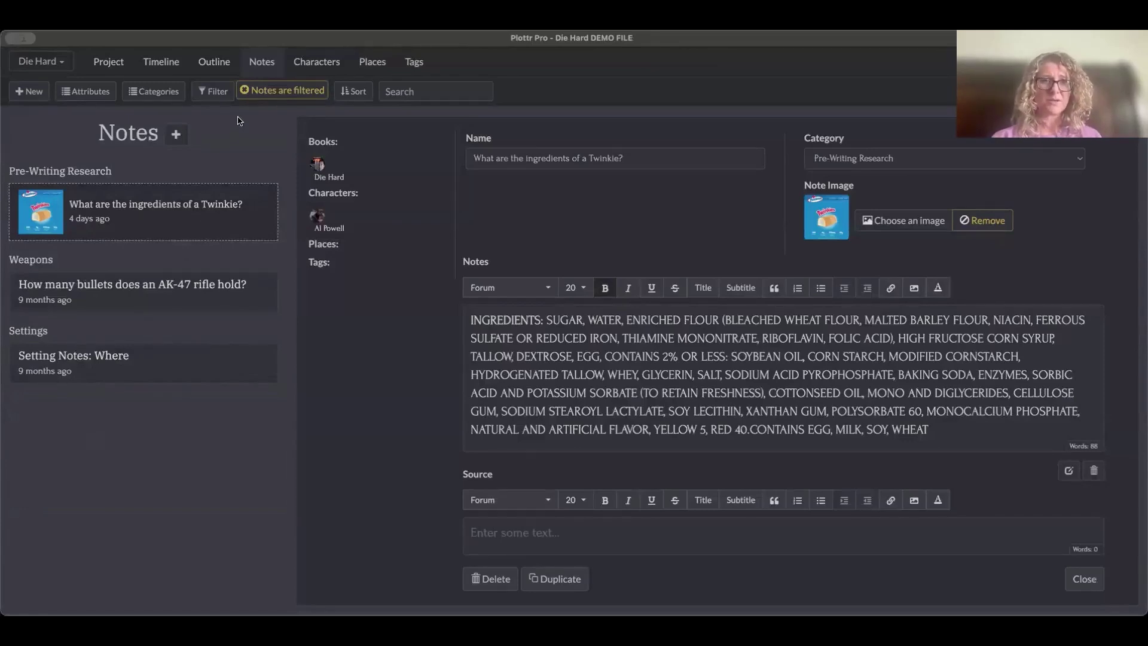
# Swap the Die Hard book filter for Al Powell, leaving only the Twinkie note
pyautogui.click(218, 91)
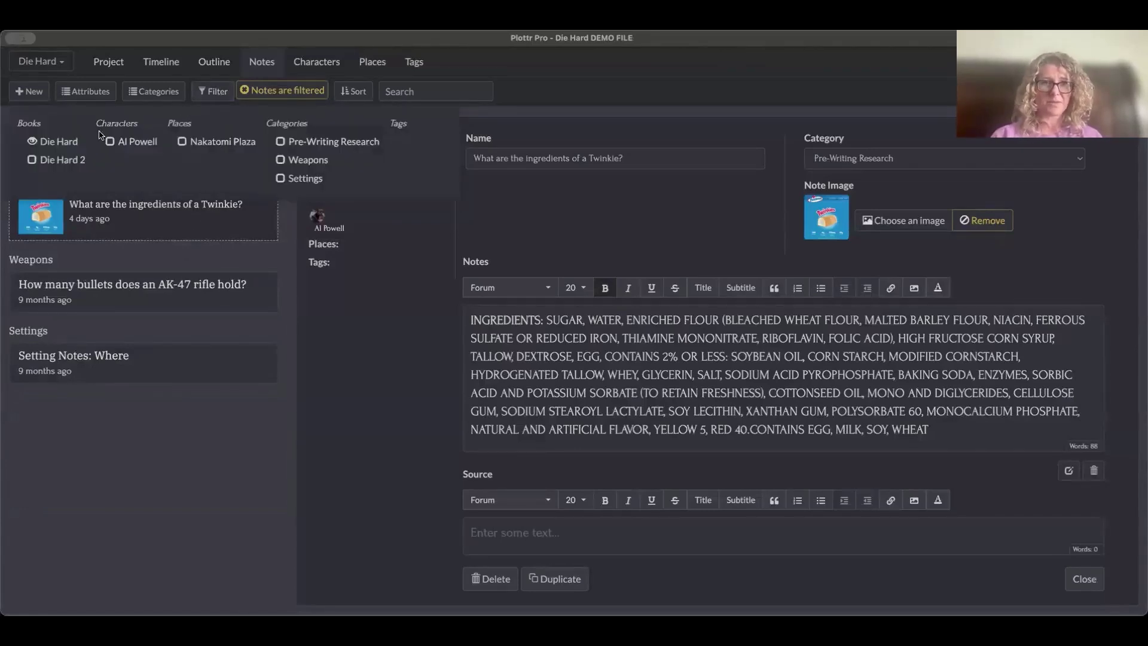
pyautogui.click(32, 143)
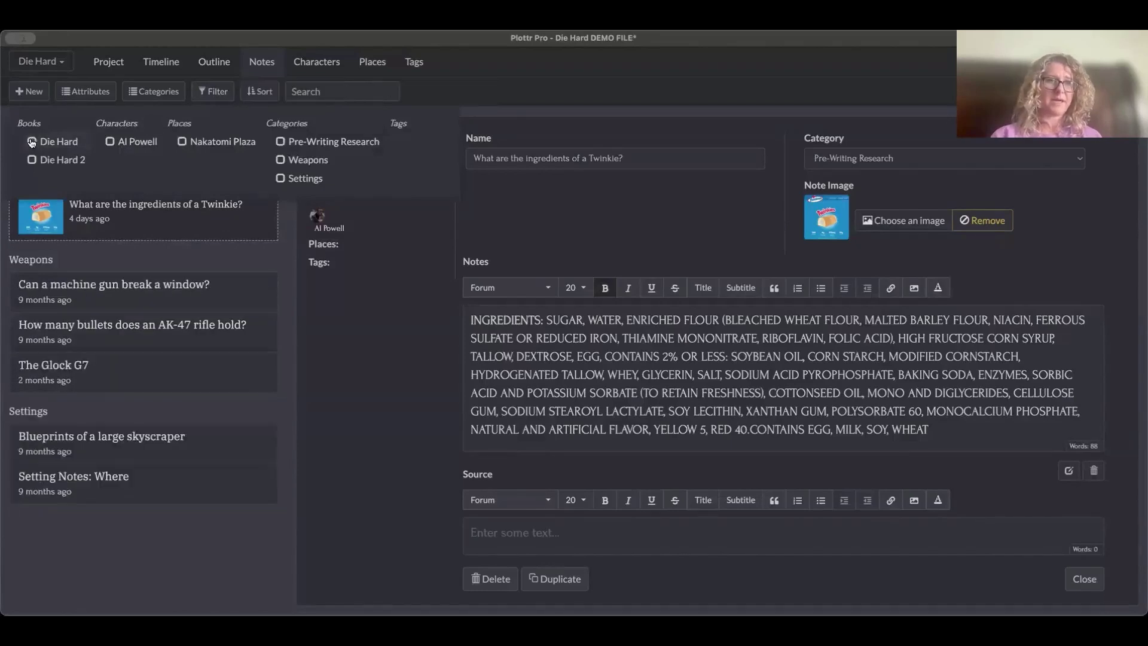
pyautogui.click(110, 142)
pyautogui.click(128, 284)
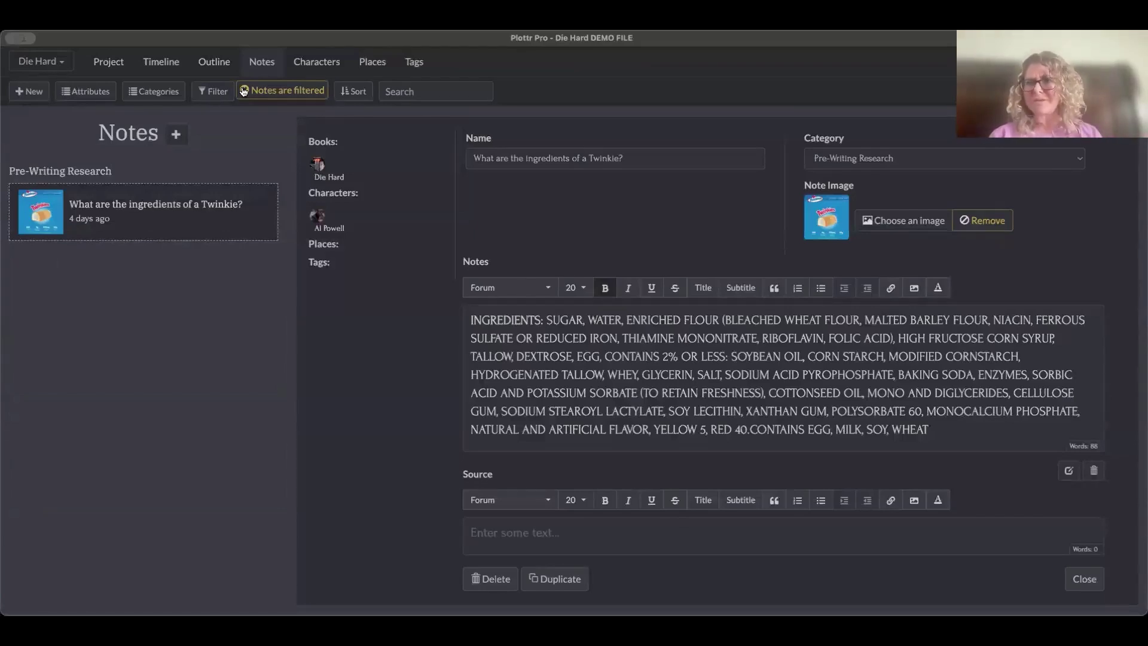
# Replace the notes filter with the Die Hard 2 book, leaving The Glock G7
pyautogui.click(244, 91)
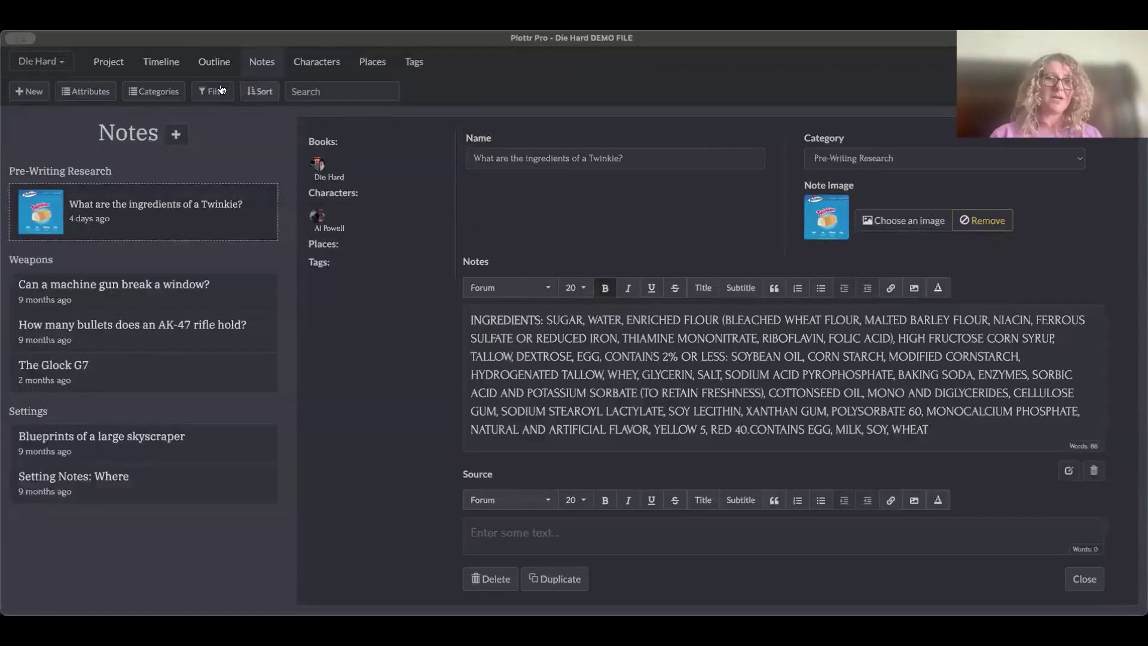
pyautogui.click(213, 91)
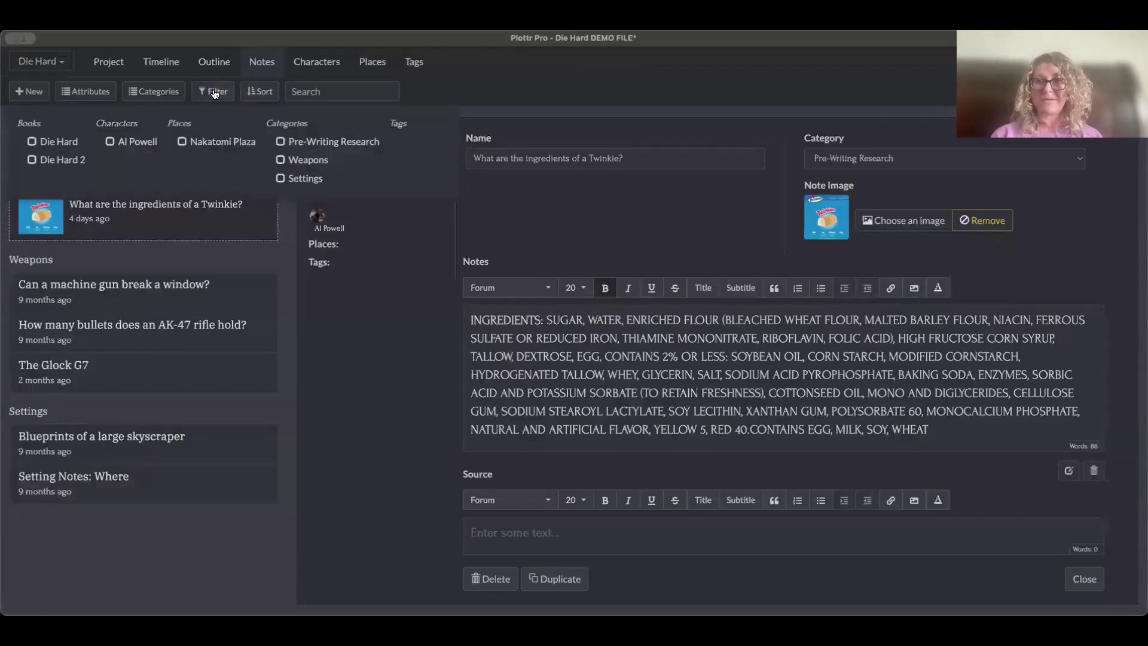
pyautogui.click(32, 160)
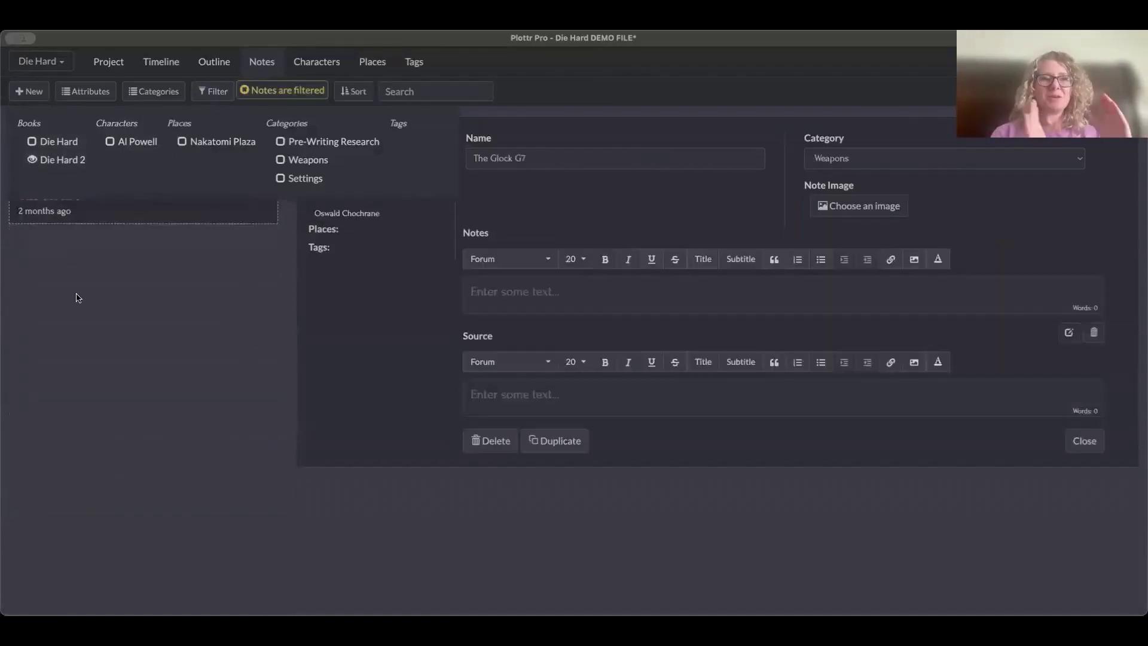
pyautogui.click(77, 297)
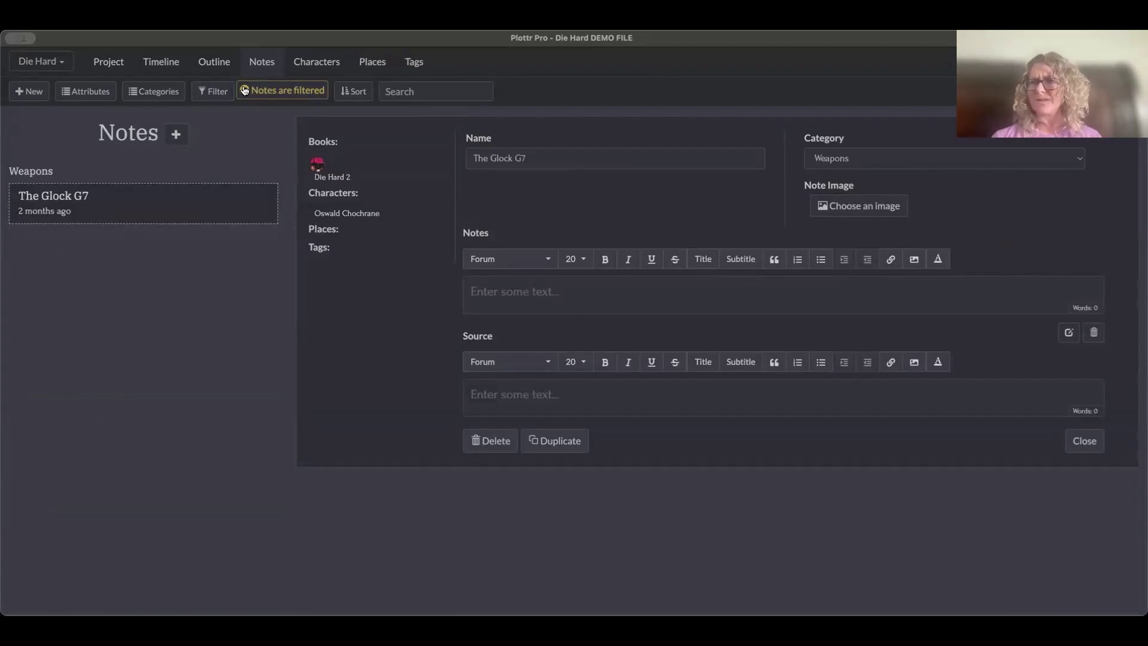
# Remove the Die Hard 2 notes filter so Weapons, Settings and all other notes reappear
pyautogui.click(244, 89)
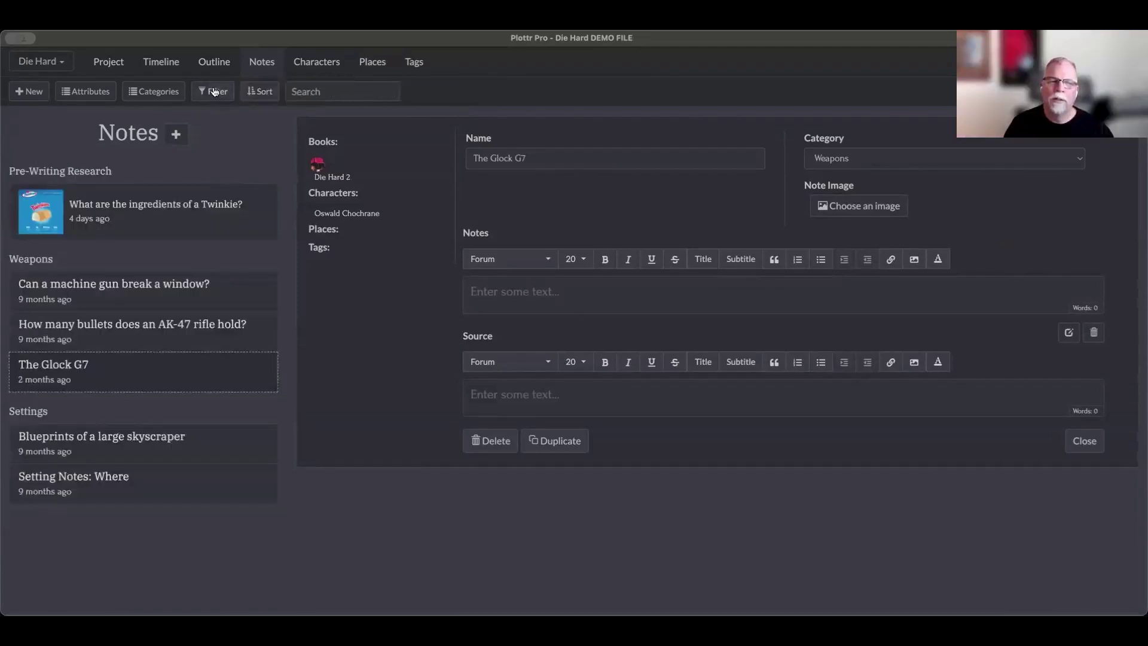
pyautogui.click(220, 92)
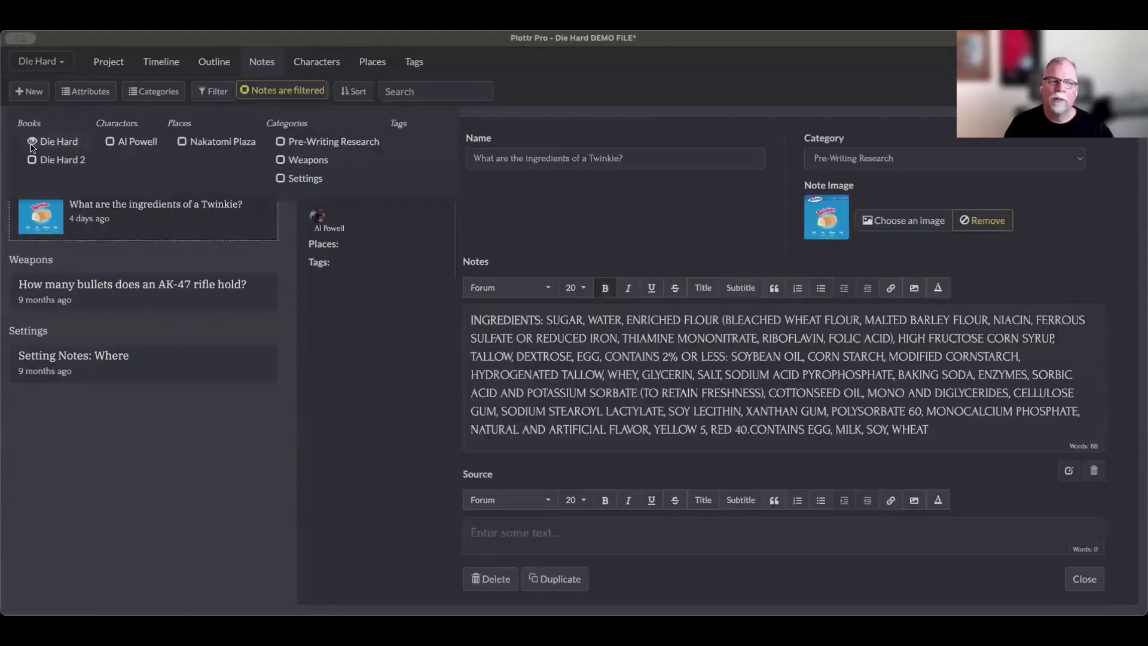
pyautogui.click(86, 459)
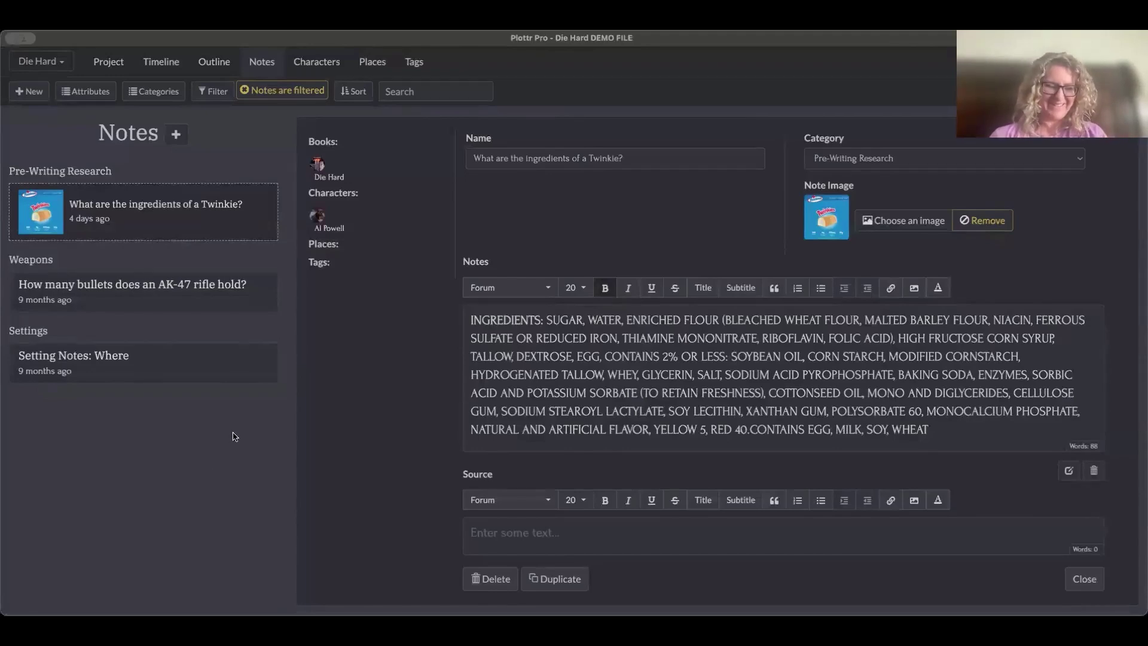
pyautogui.moveTo(356, 218)
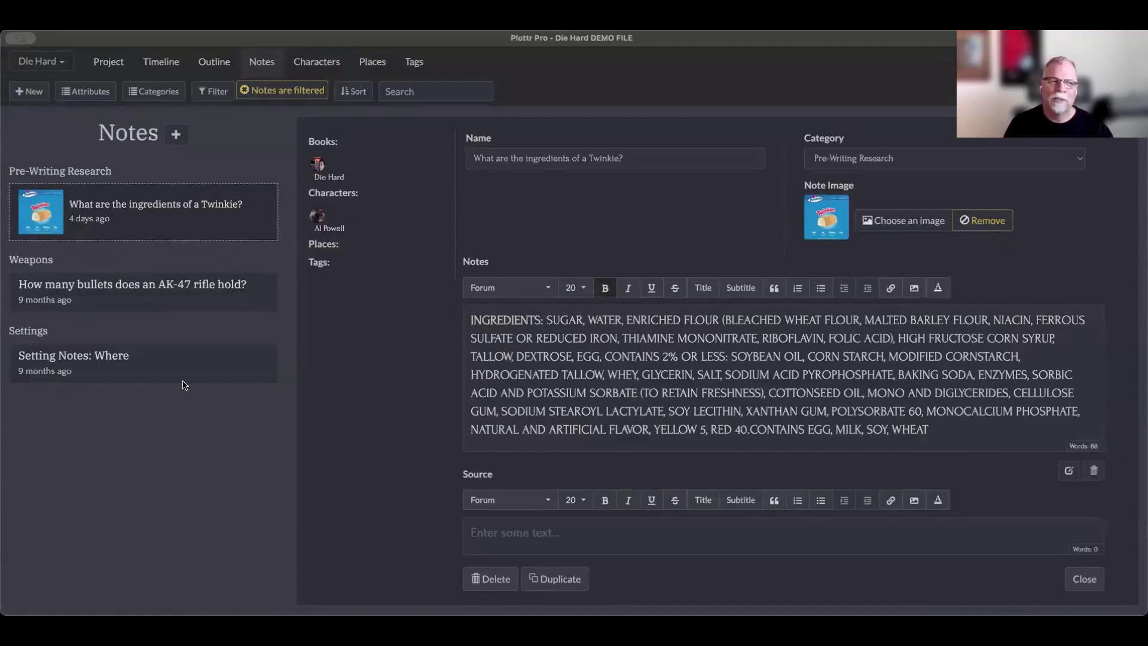
pyautogui.moveTo(251, 192)
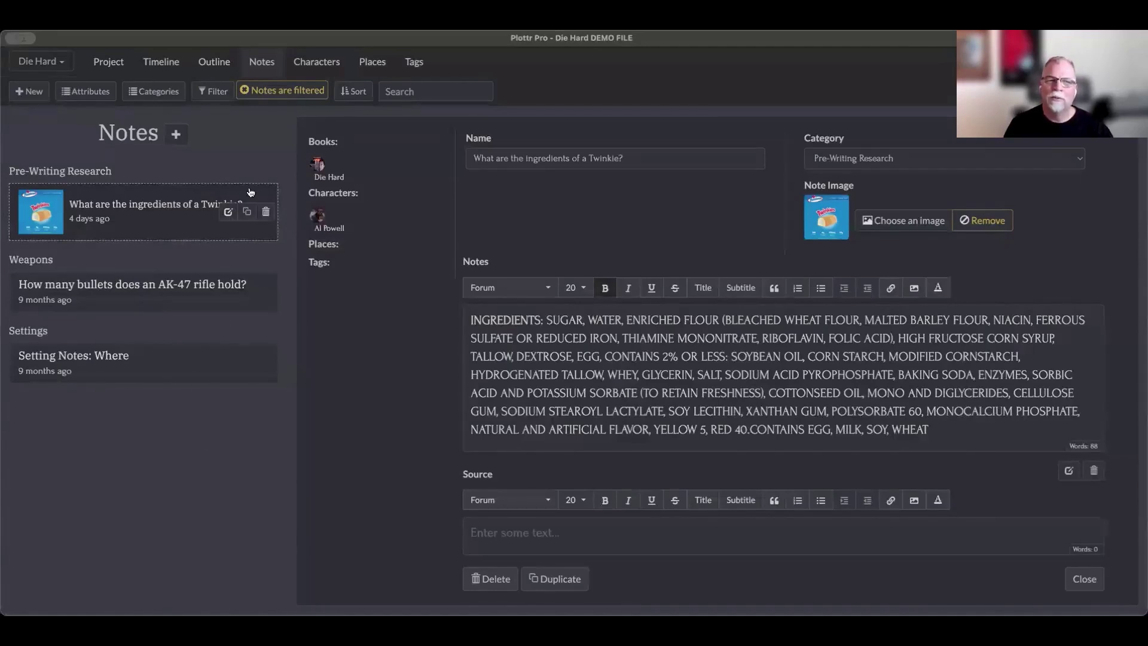
pyautogui.click(246, 91)
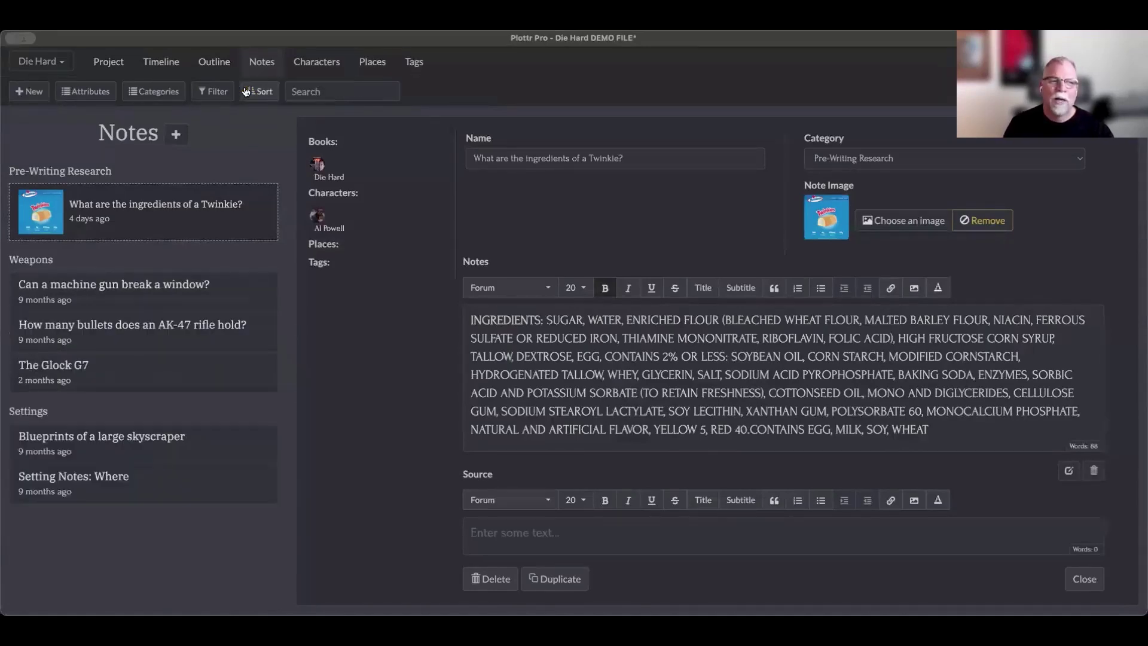
# Open Characters and browse the Die Hard 2 and With a Vengeance tabs, returning to Die Hard
pyautogui.click(318, 63)
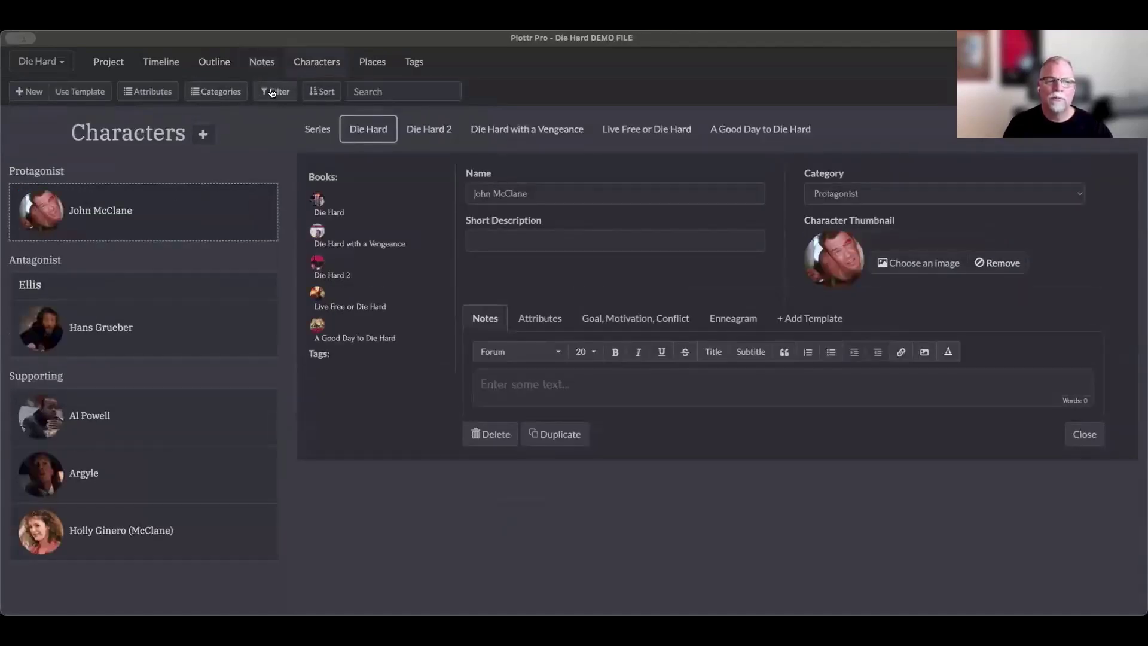
pyautogui.click(272, 92)
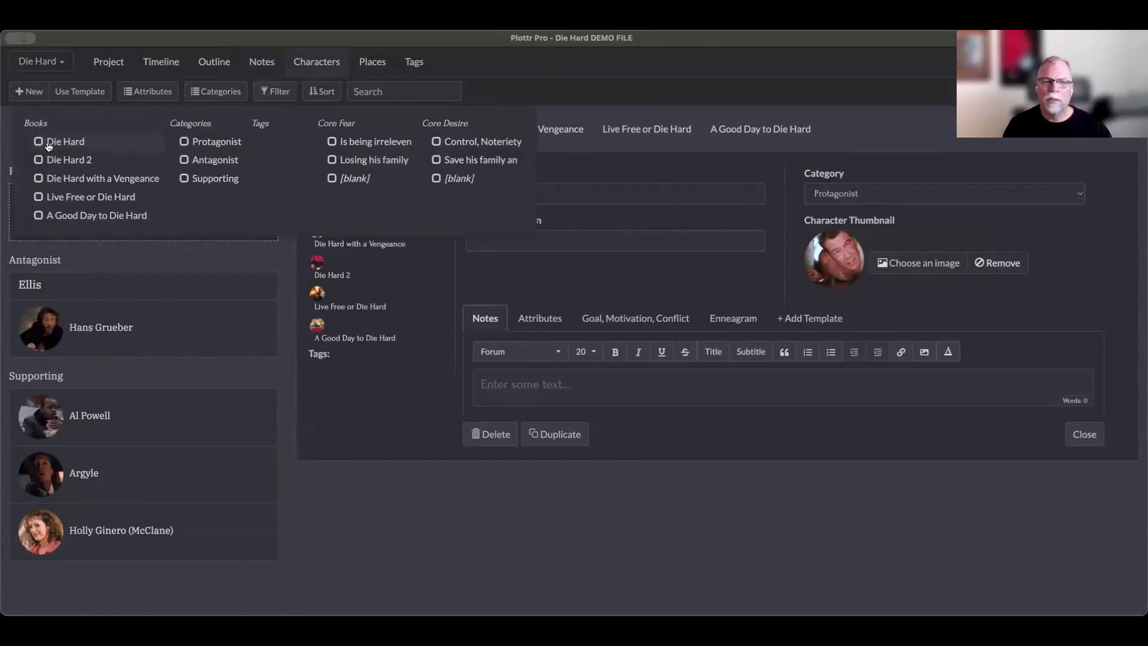
pyautogui.click(621, 108)
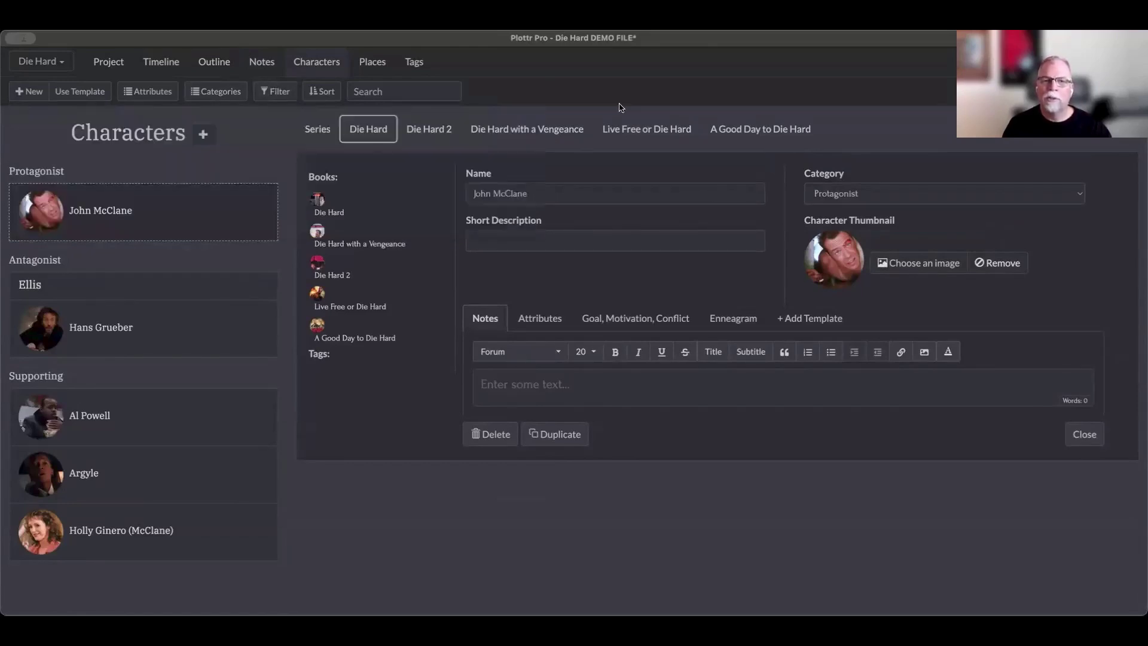
pyautogui.click(436, 129)
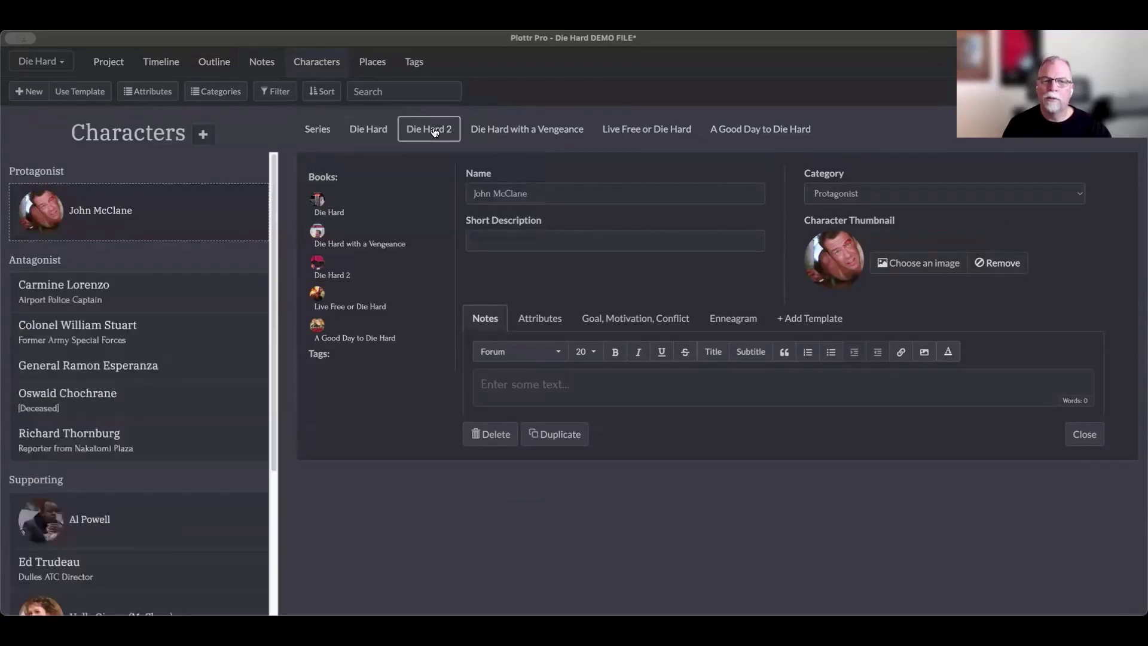
pyautogui.click(505, 136)
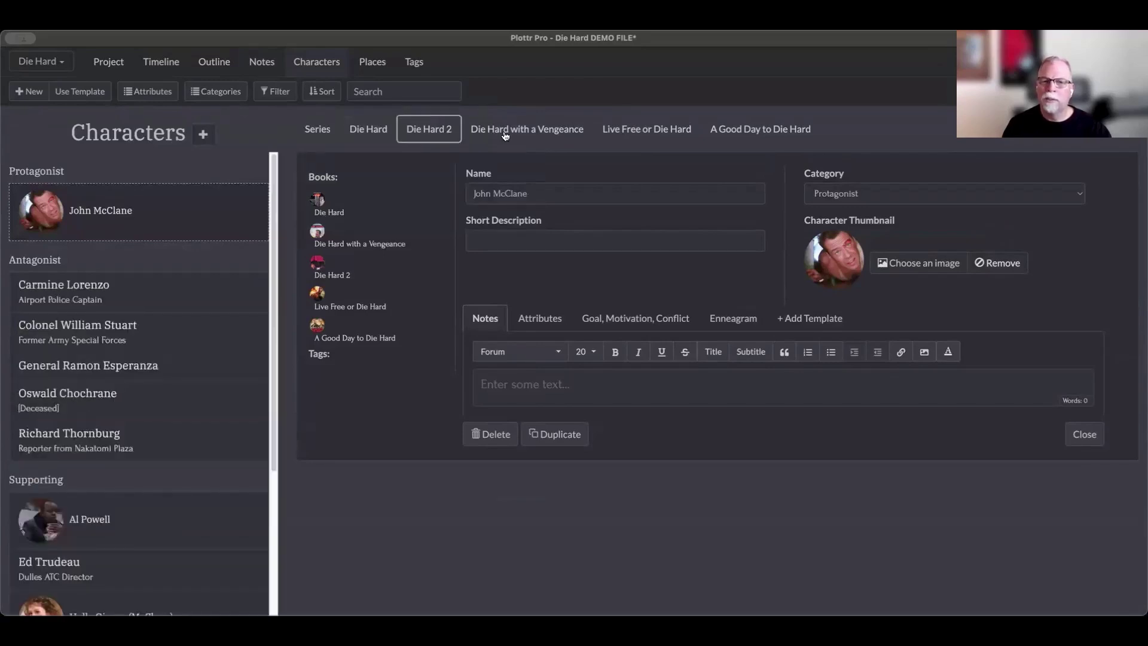
pyautogui.click(364, 131)
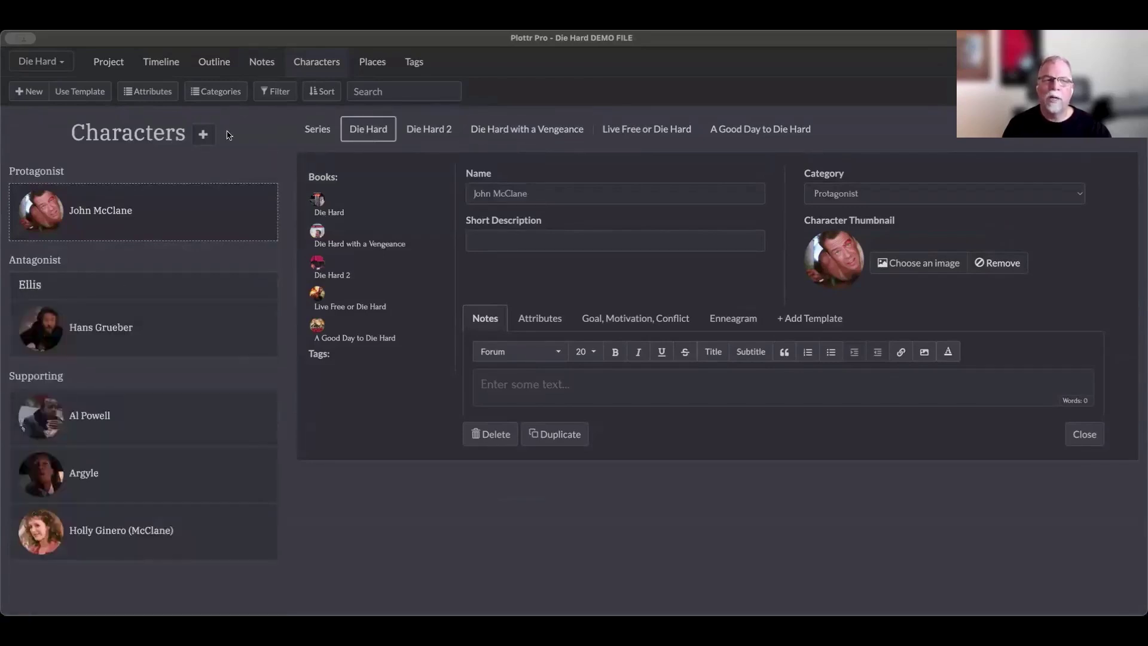
# Filter the character list to Protagonist, then clear the filter
pyautogui.click(263, 92)
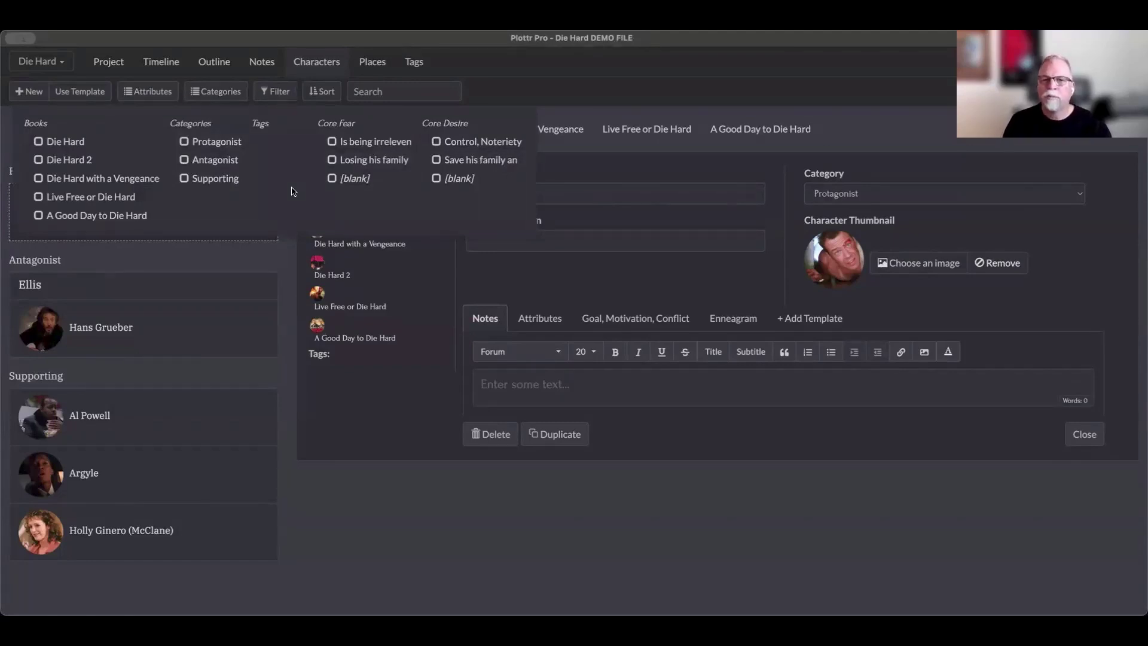
pyautogui.click(184, 142)
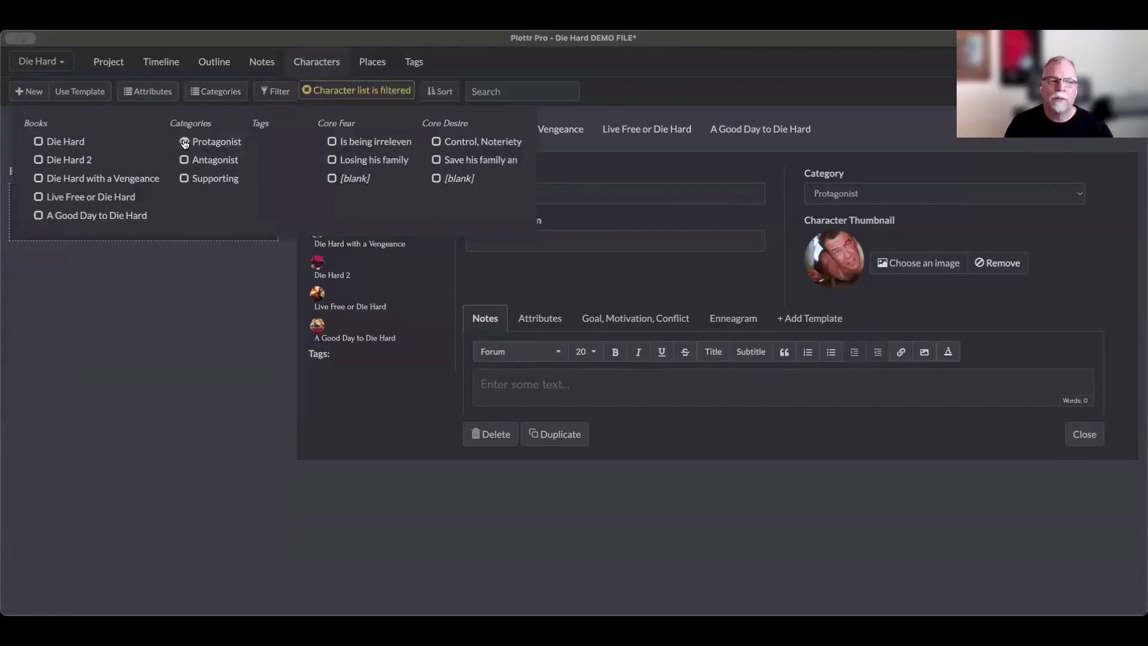
pyautogui.click(270, 437)
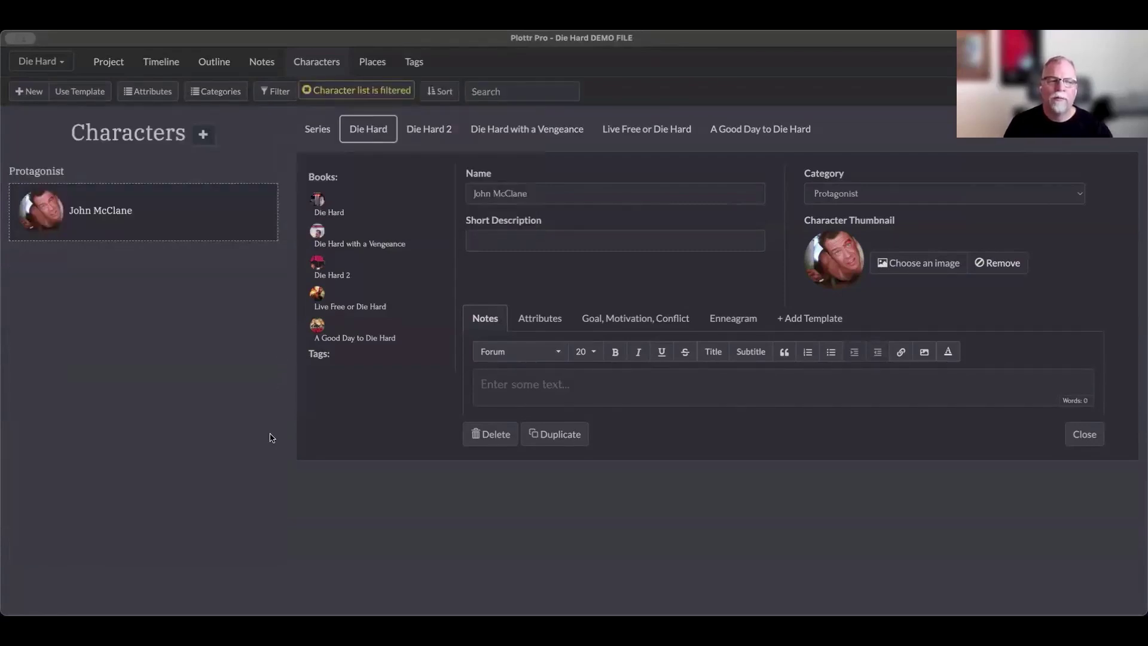
pyautogui.click(307, 90)
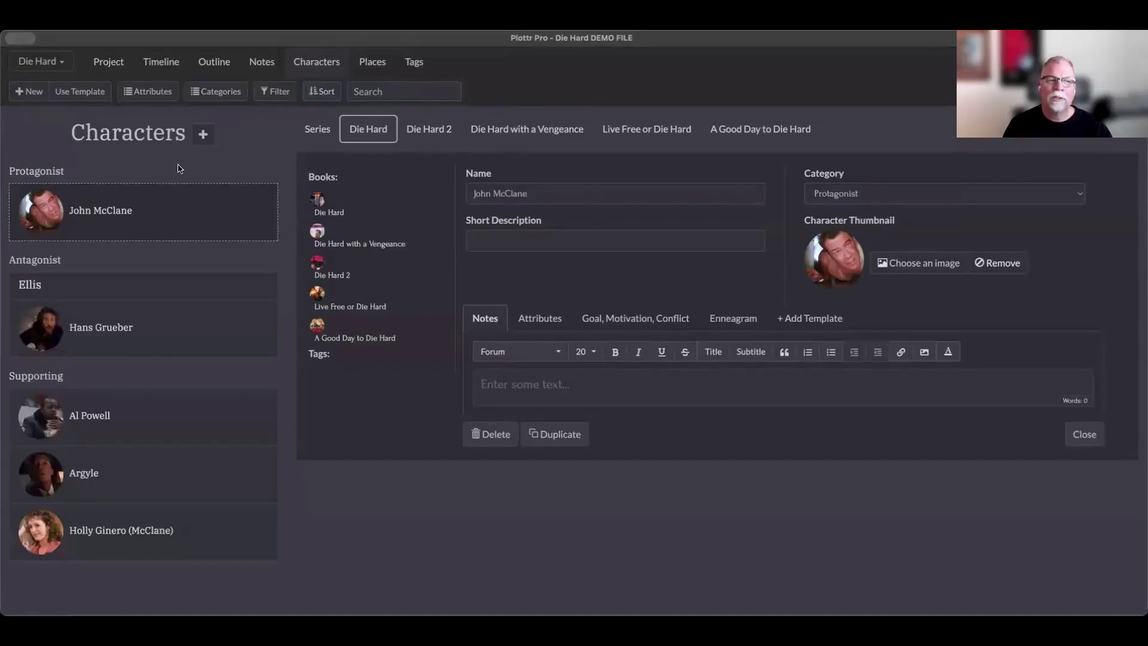
# Open Places and filter the list to Die Hard places
pyautogui.click(380, 71)
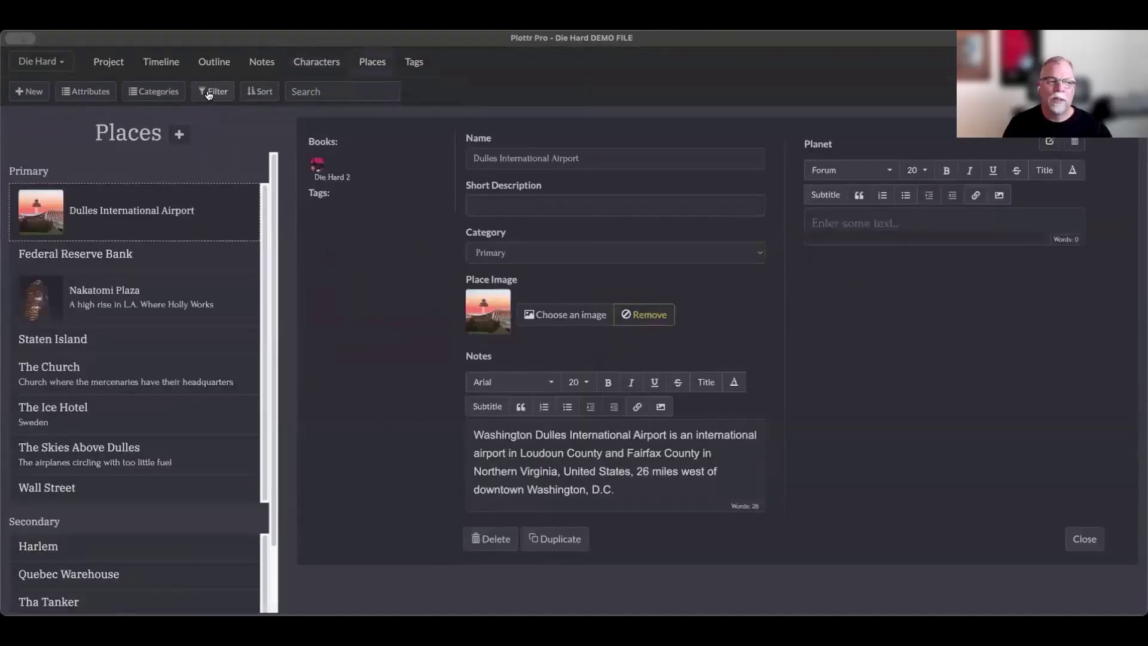
pyautogui.click(208, 94)
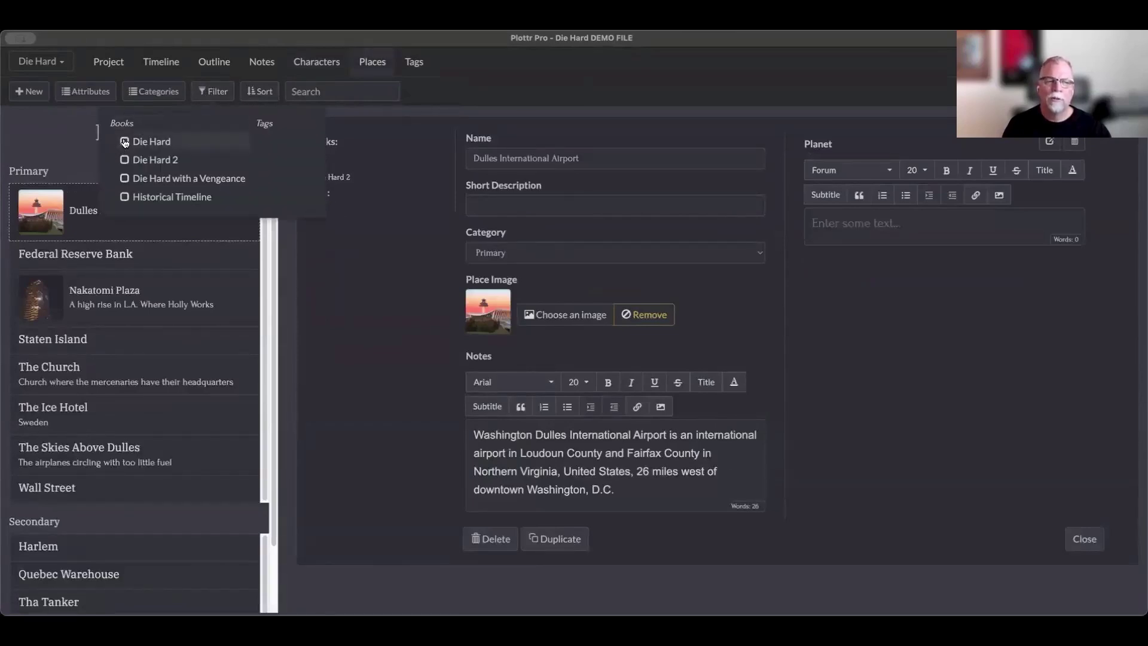
pyautogui.click(125, 142)
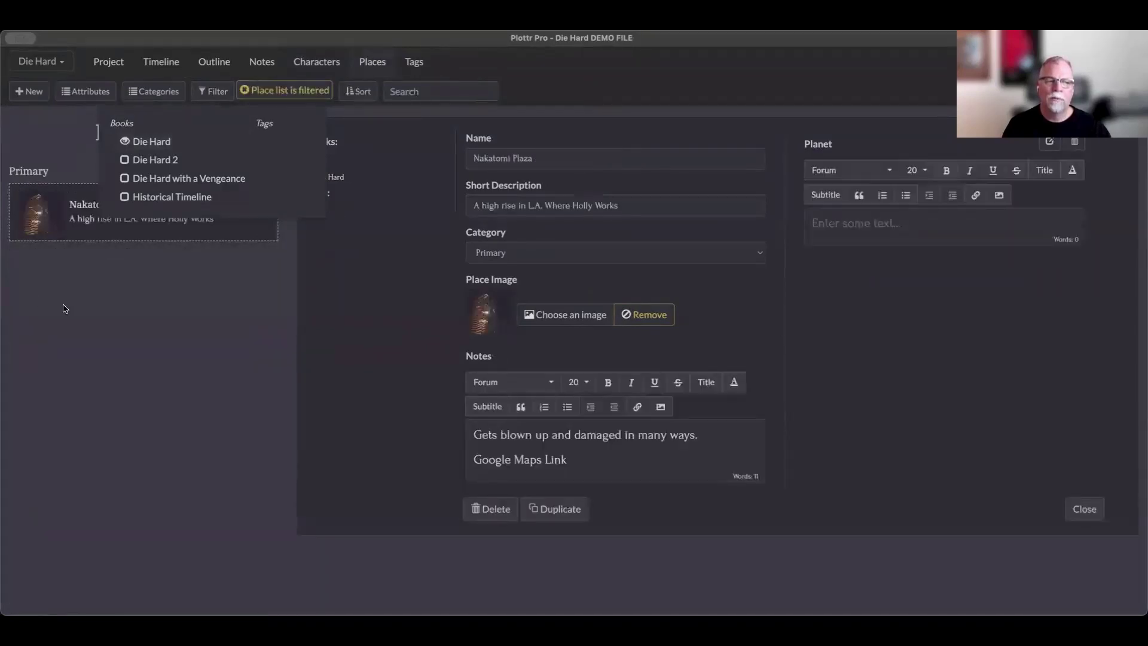
pyautogui.click(65, 309)
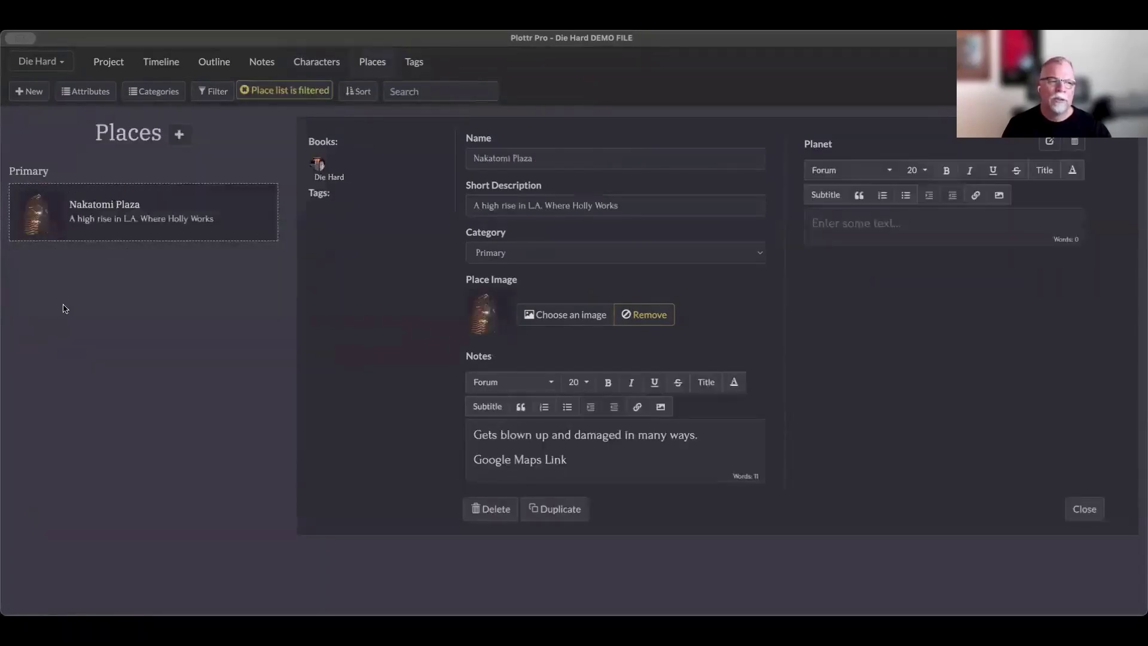
# Switch the place filter to Die Hard 2, then clear it to list every place
pyautogui.click(211, 92)
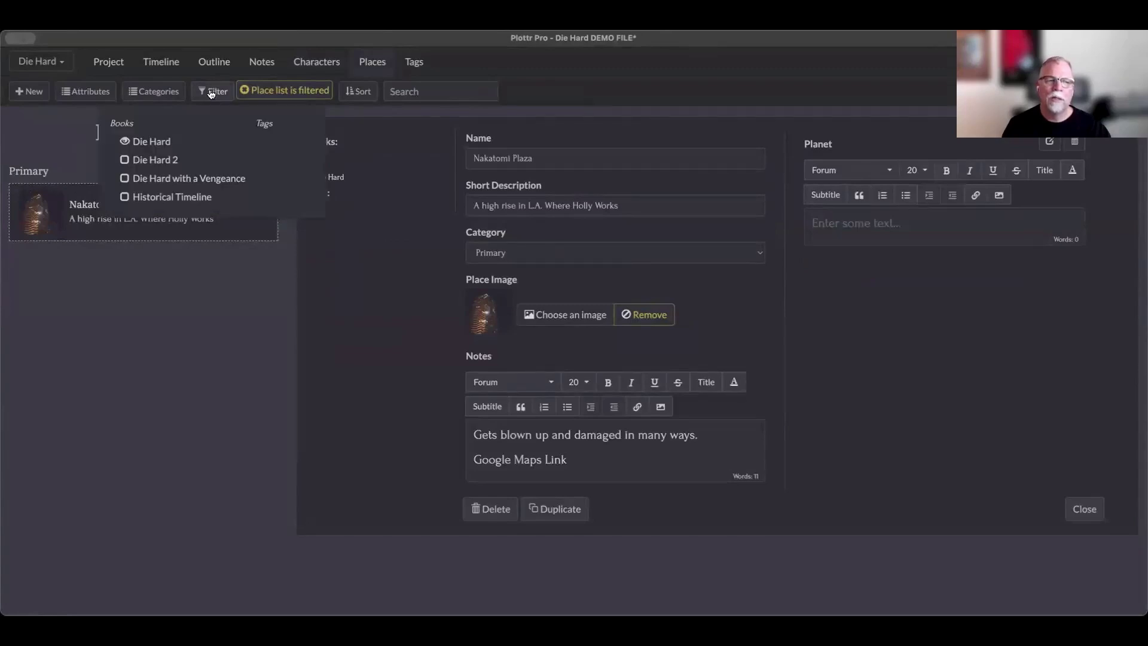
pyautogui.click(124, 141)
pyautogui.click(123, 158)
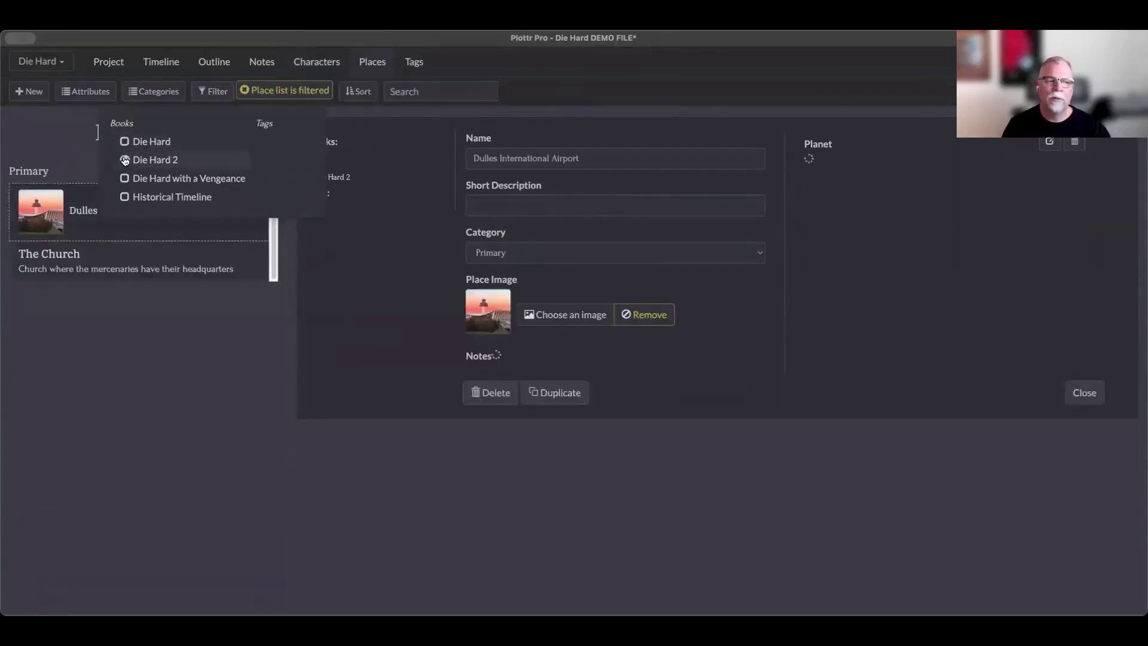
pyautogui.click(82, 334)
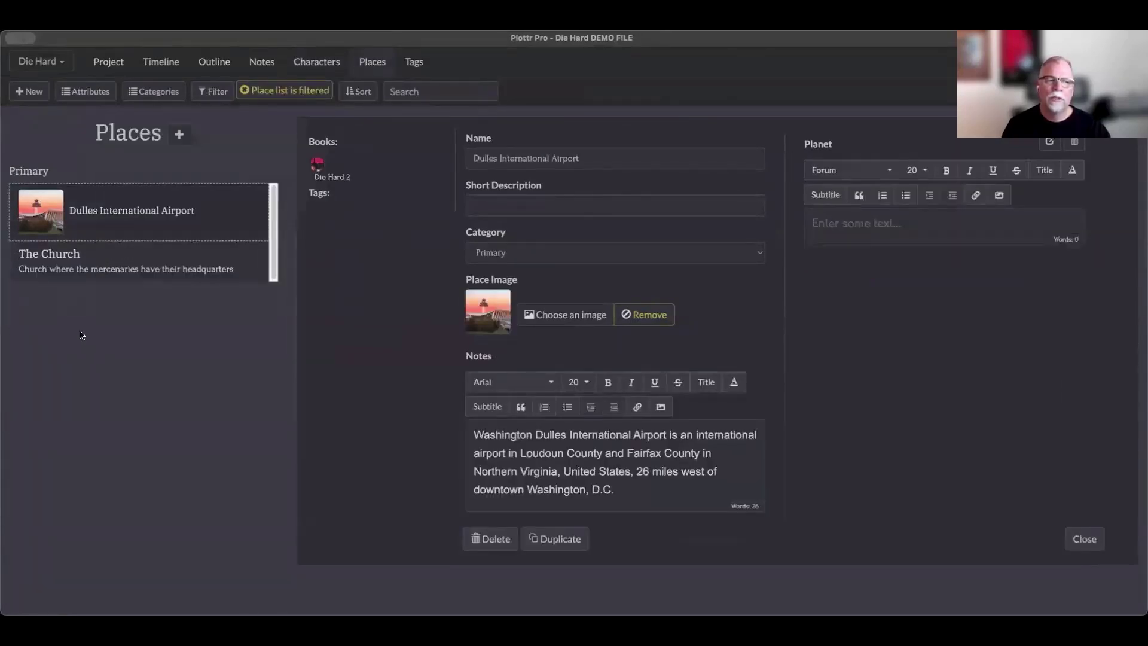
pyautogui.click(244, 91)
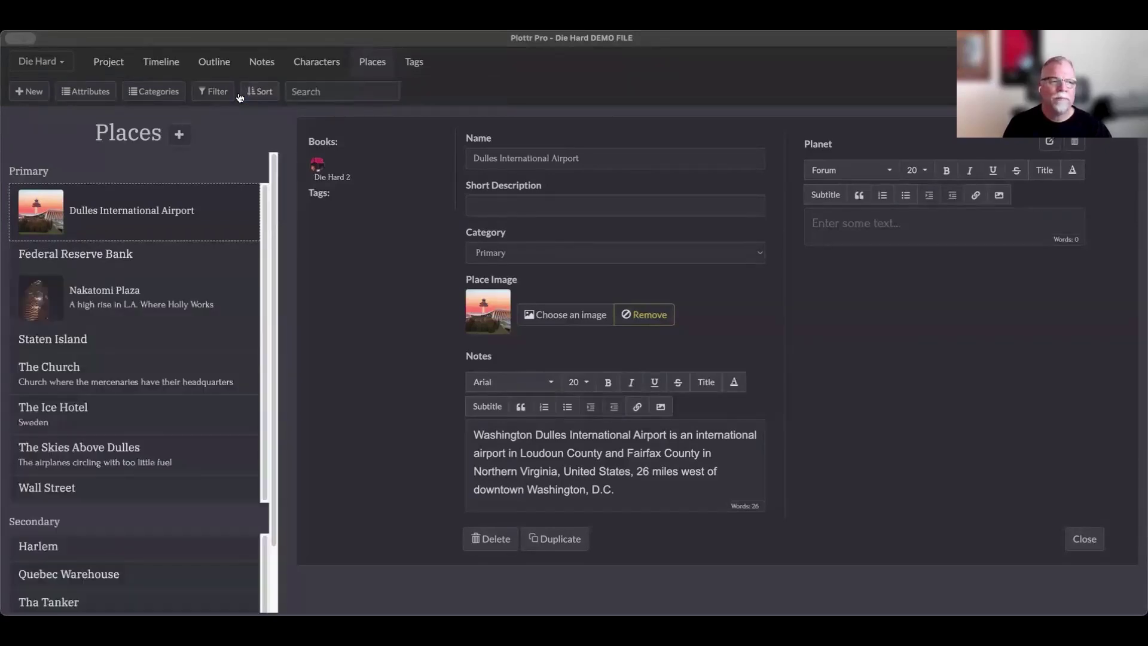
# On the Timeline, search the cards for 'John', then clear the search
pyautogui.click(160, 63)
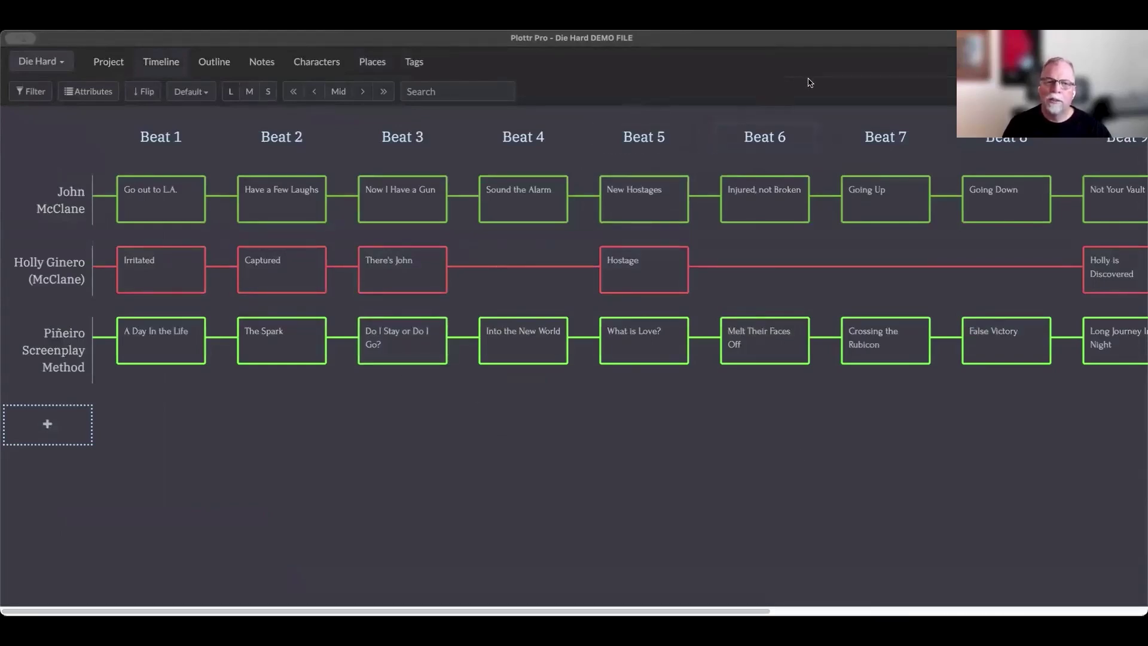
pyautogui.click(434, 93)
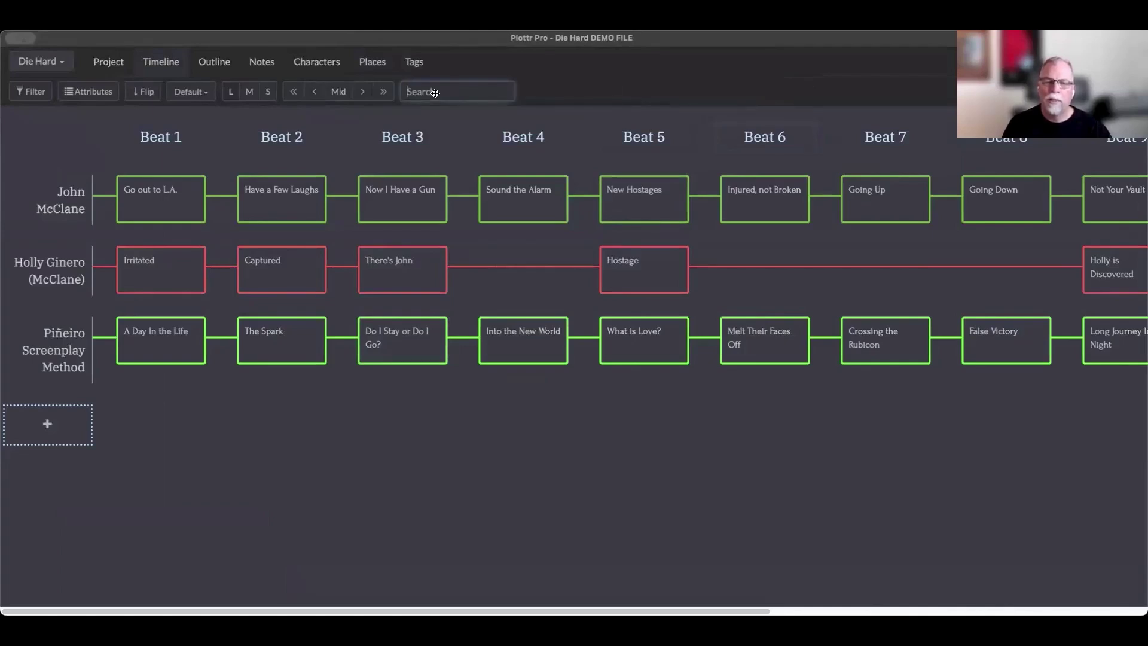
pyautogui.write('John')
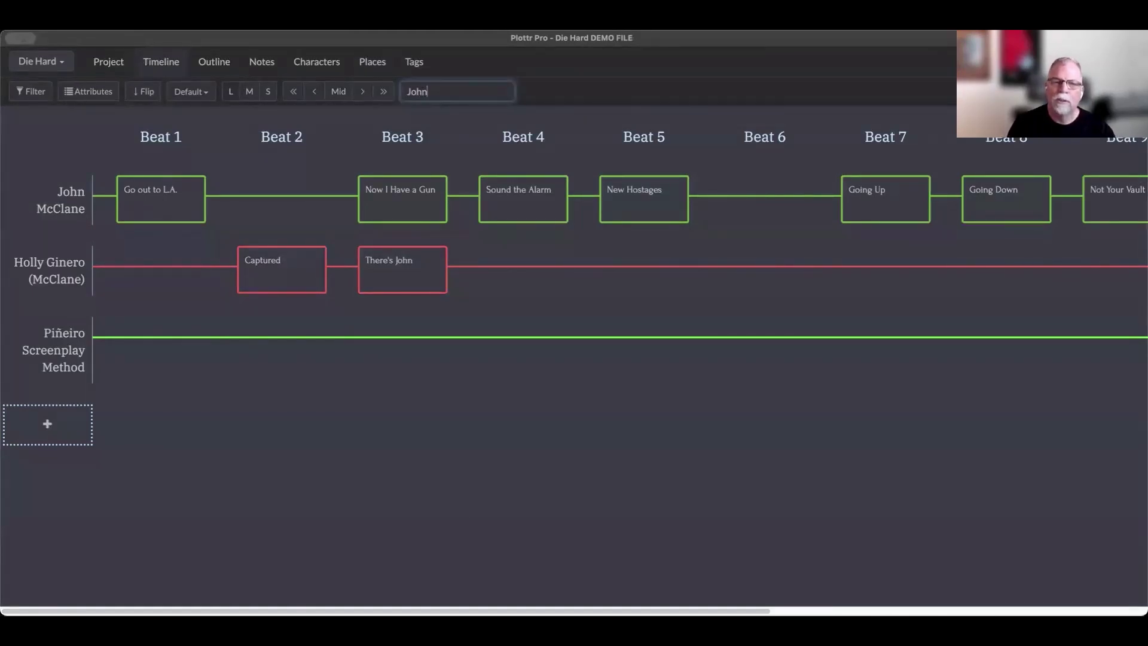
pyautogui.press('BackSpace')
pyautogui.press('BackSpace')
pyautogui.press('BackSpace')
pyautogui.press('BackSpace')
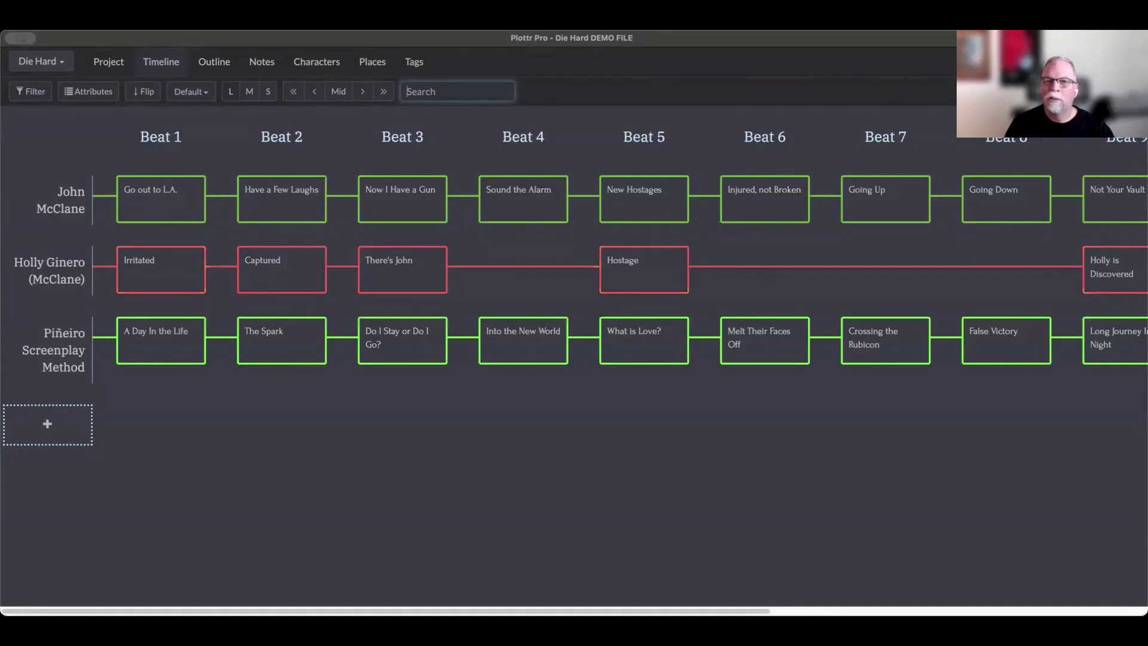
# In find-and-replace, change the search term from 'John' to 'Hans'
pyautogui.click(454, 91)
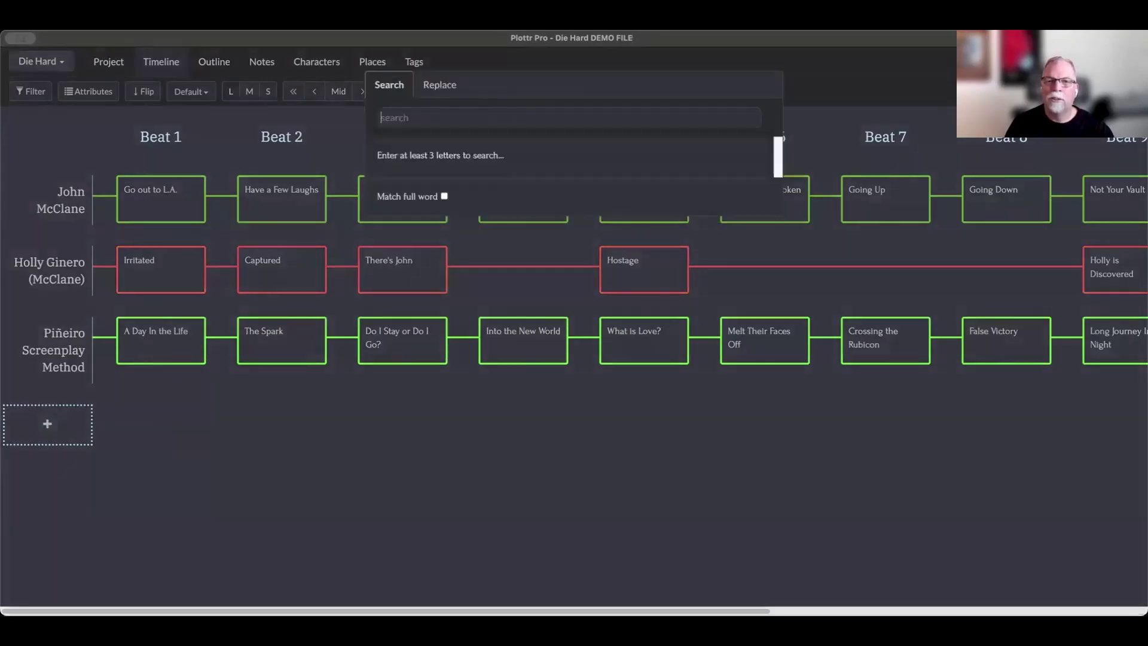
pyautogui.click(446, 91)
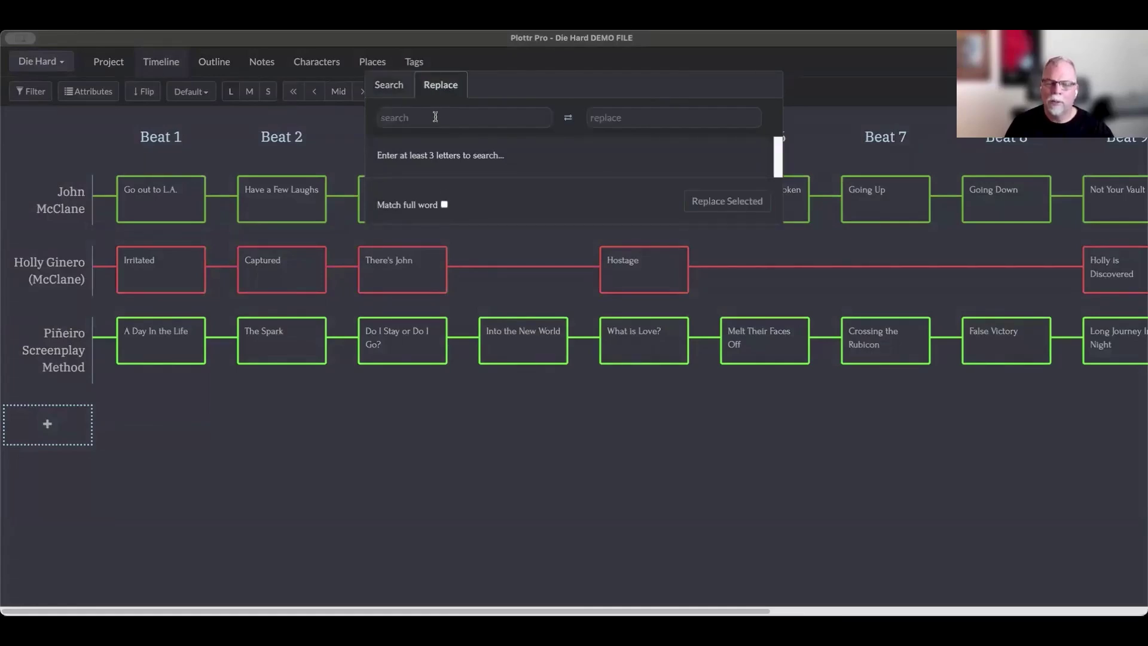
pyautogui.click(435, 116)
pyautogui.write('John')
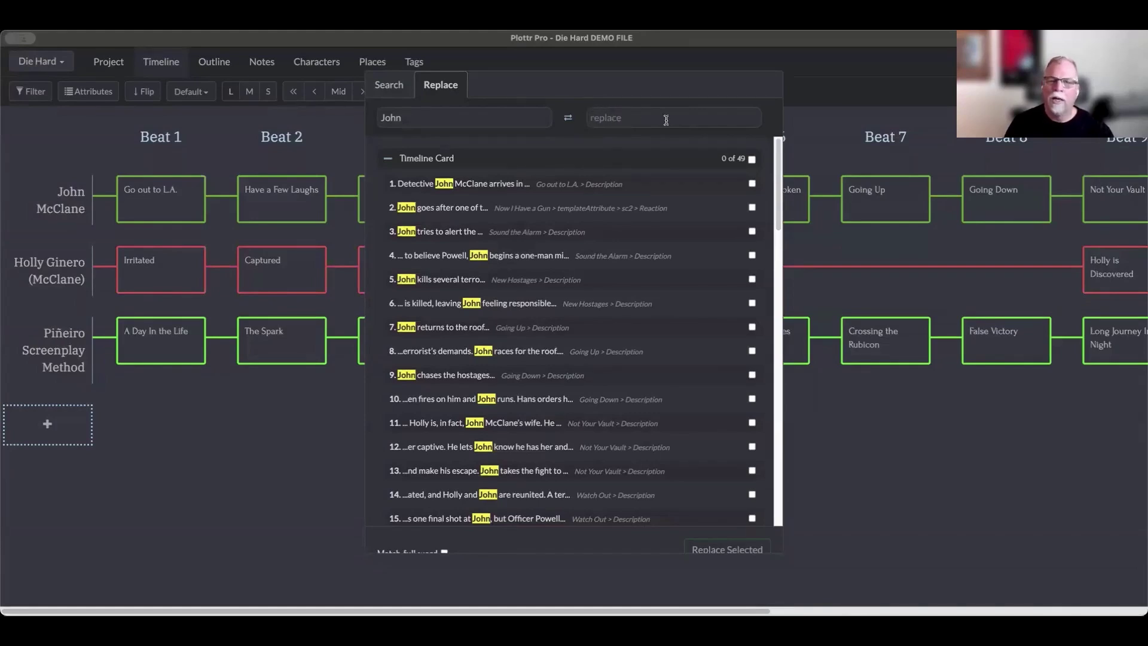
pyautogui.doubleClick(488, 117)
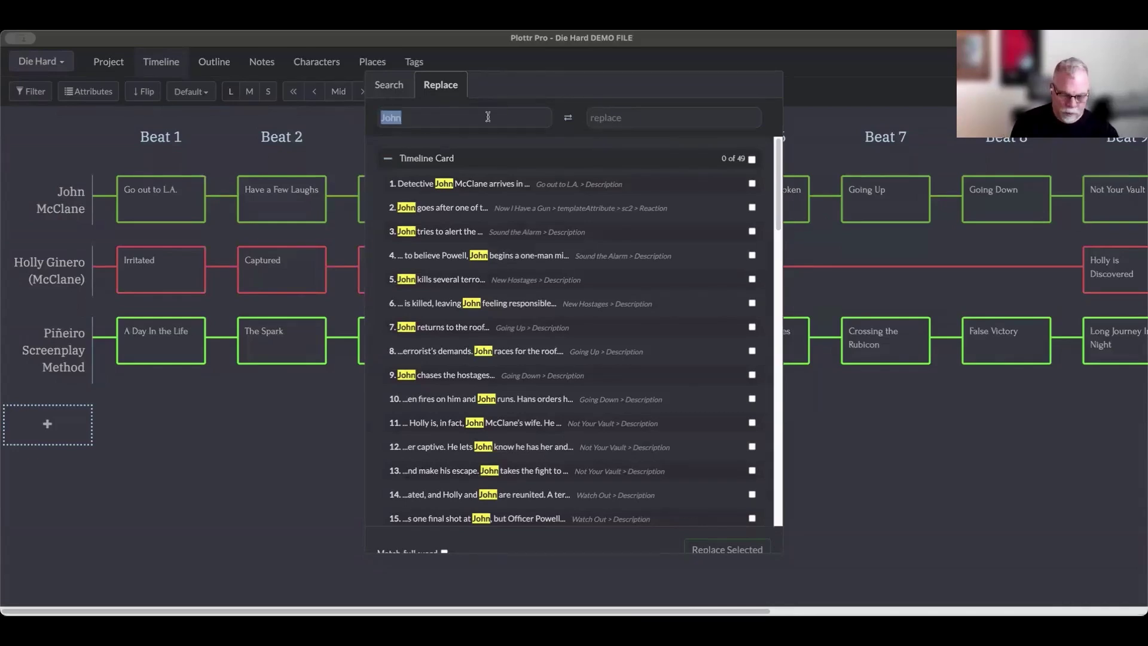
pyautogui.write('Hans')
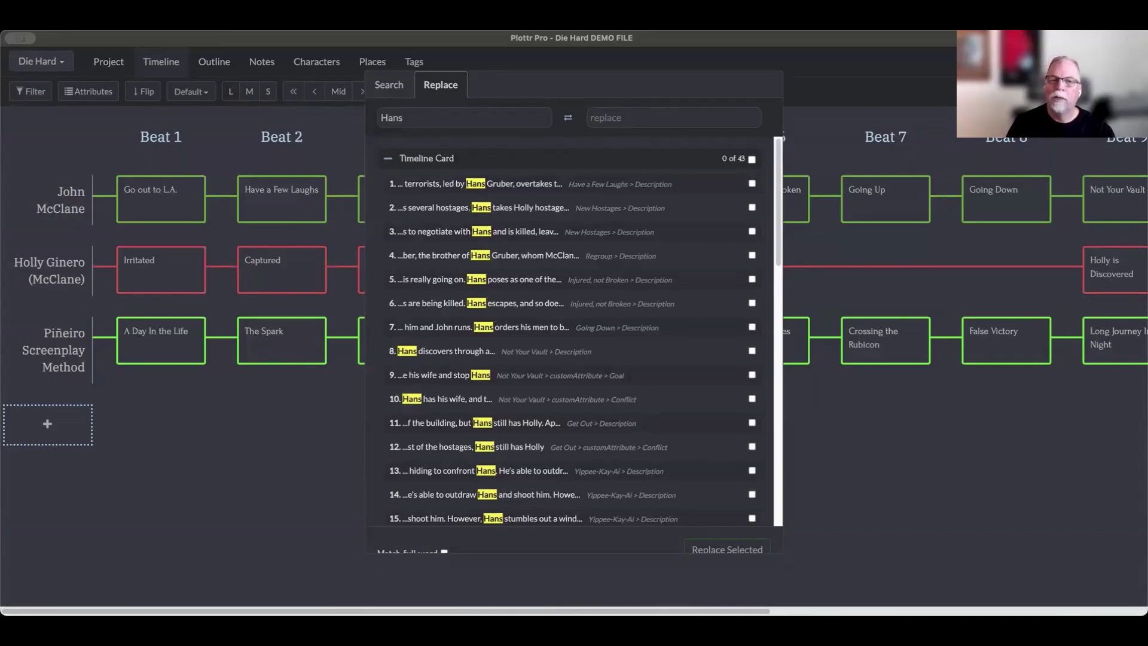
# Select all 43 Hans timeline-card matches, review them, then deselect them all
pyautogui.click(751, 159)
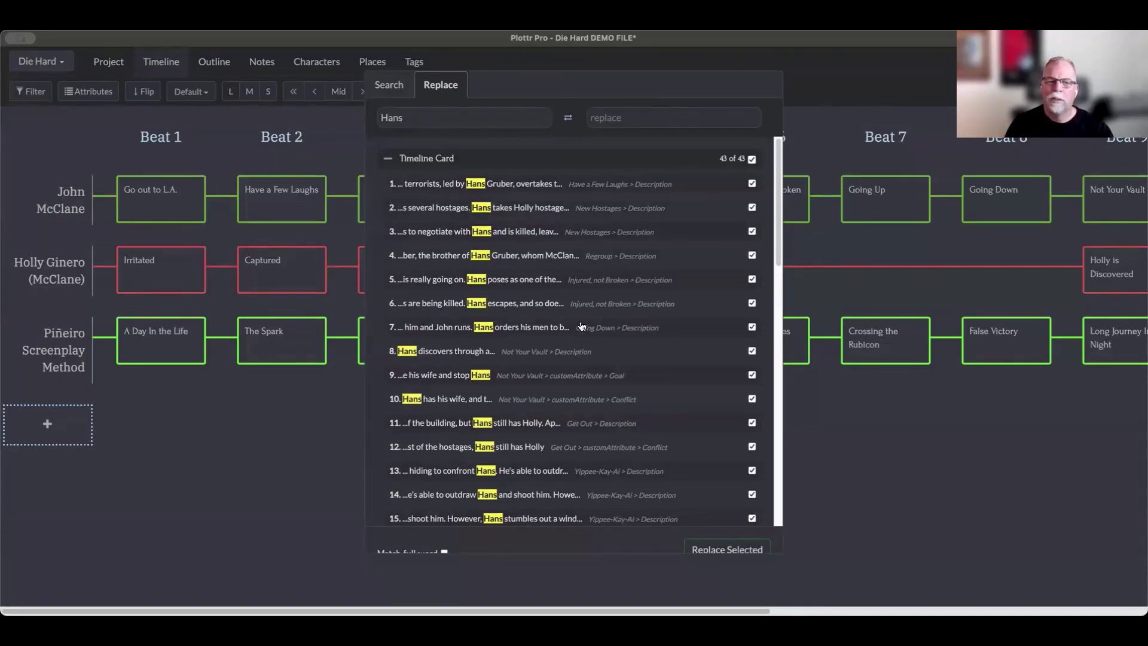
pyautogui.scroll(-1, 569, 342)
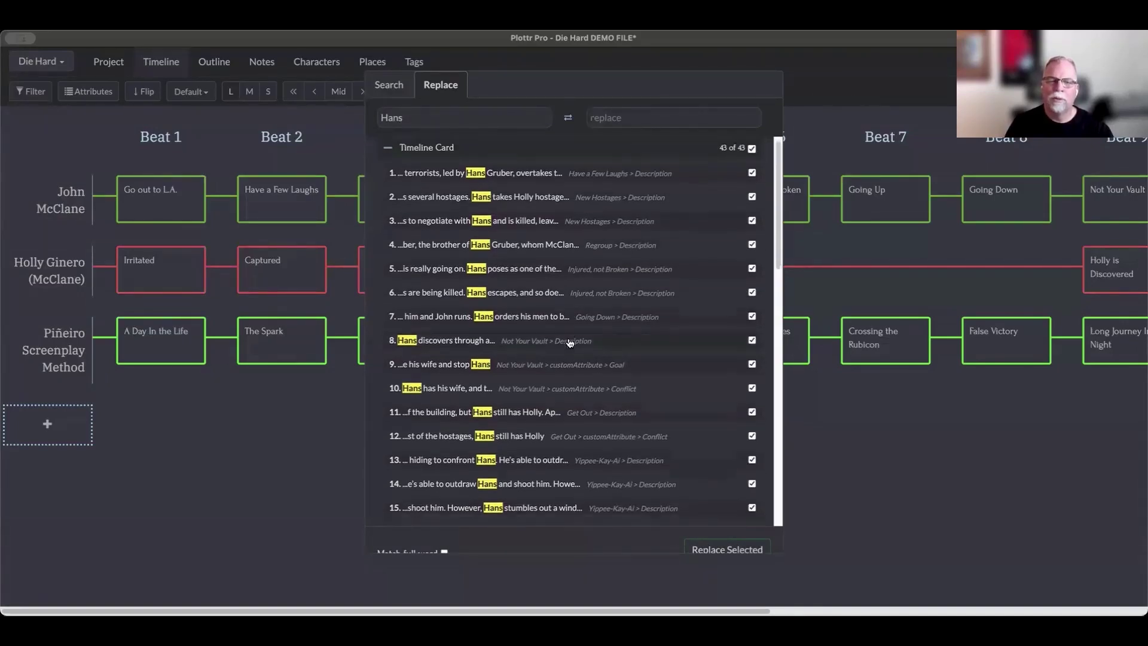
pyautogui.scroll(-10, 569, 343)
pyautogui.scroll(-15, 569, 342)
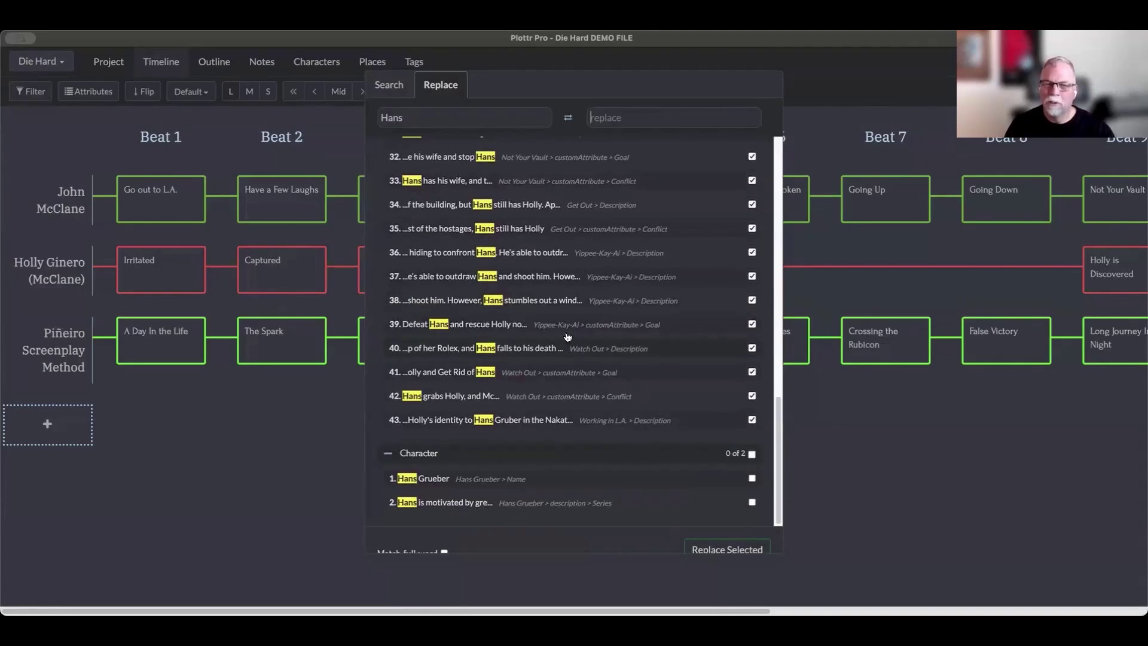
pyautogui.scroll(10, 657, 257)
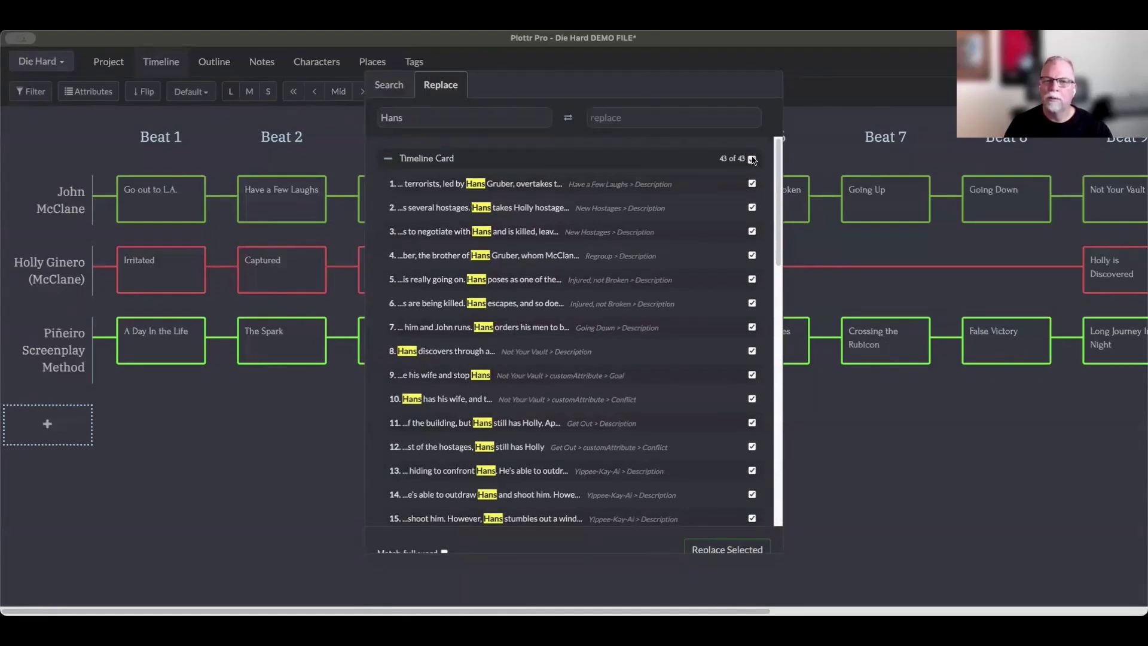
pyautogui.click(752, 160)
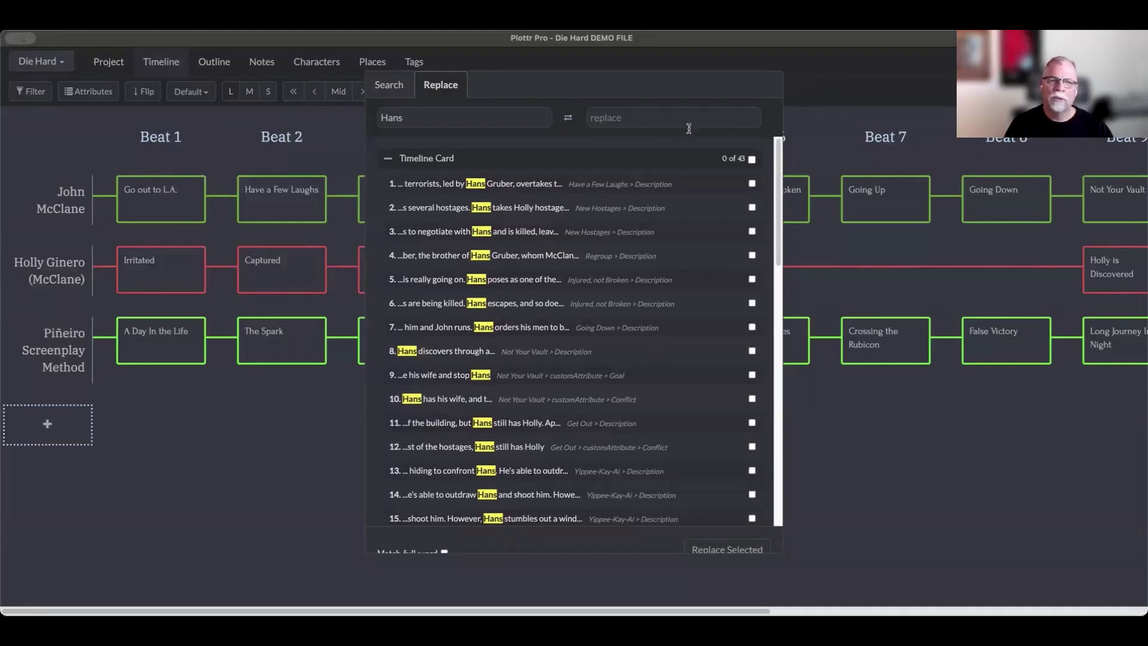
# Close search and replace and show the Tags page with the Theme, Scene Type and Pacing groups
pyautogui.click(692, 61)
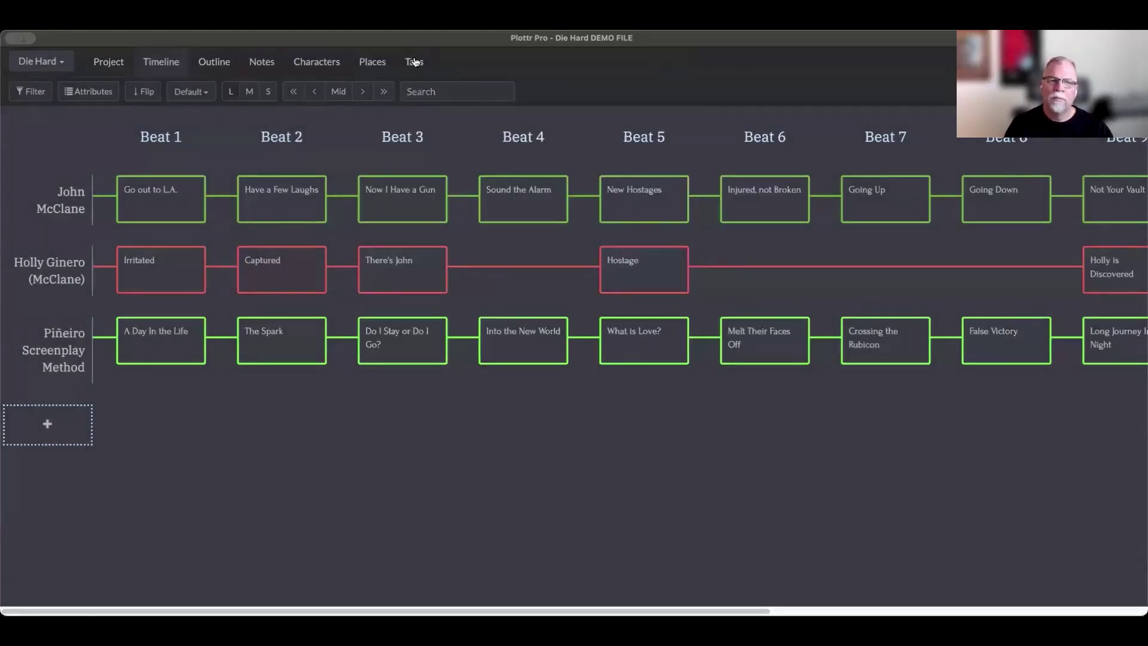
pyautogui.click(407, 63)
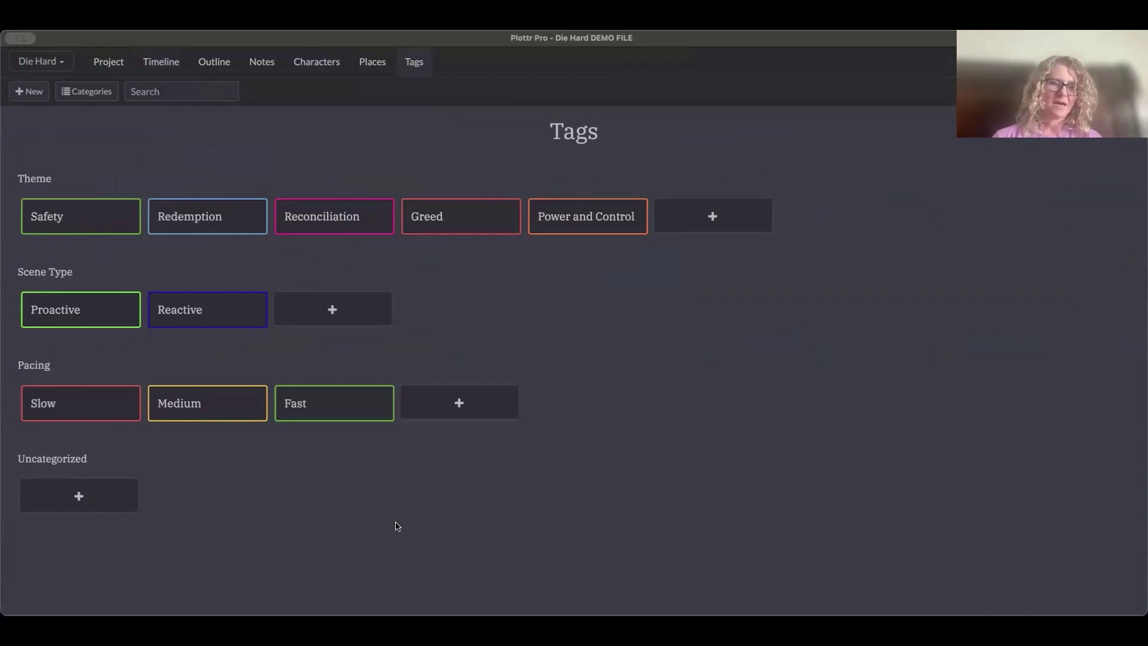
# Create a new tag category named Characters
pyautogui.click(92, 91)
pyautogui.click(337, 297)
pyautogui.write('Char')
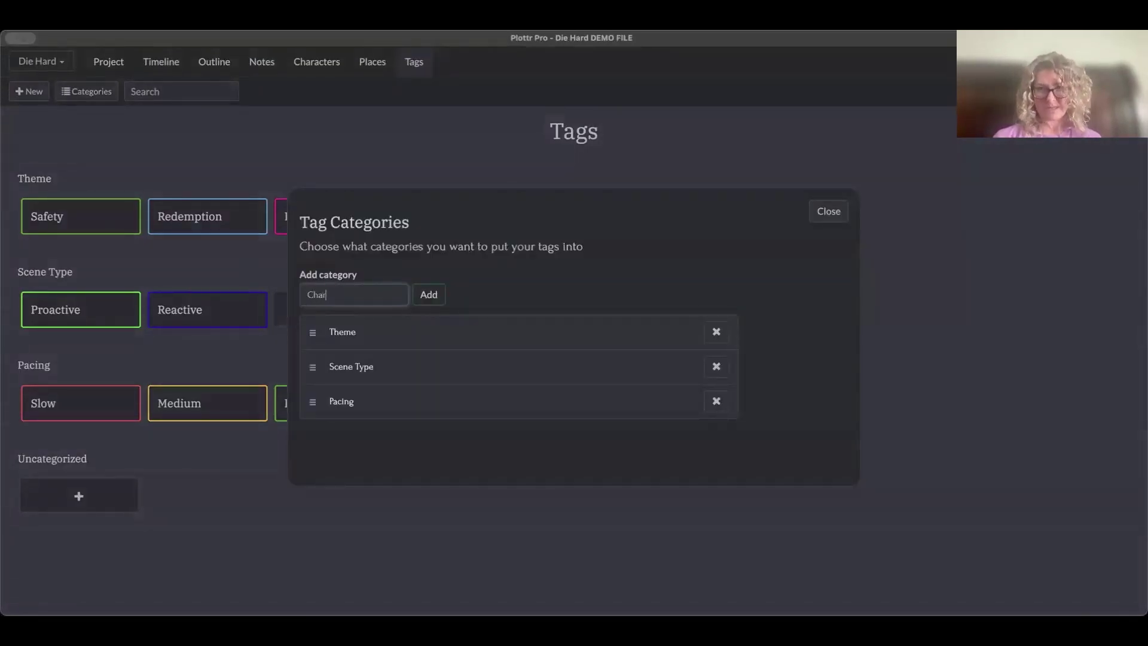
pyautogui.write('acters')
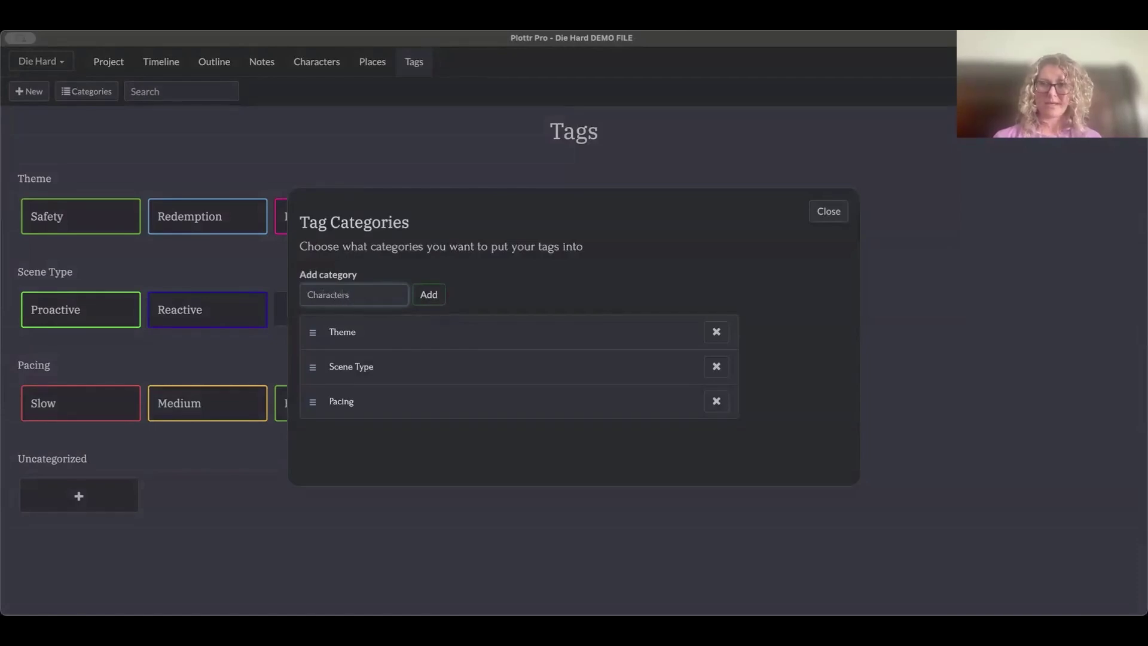
pyautogui.press('Return')
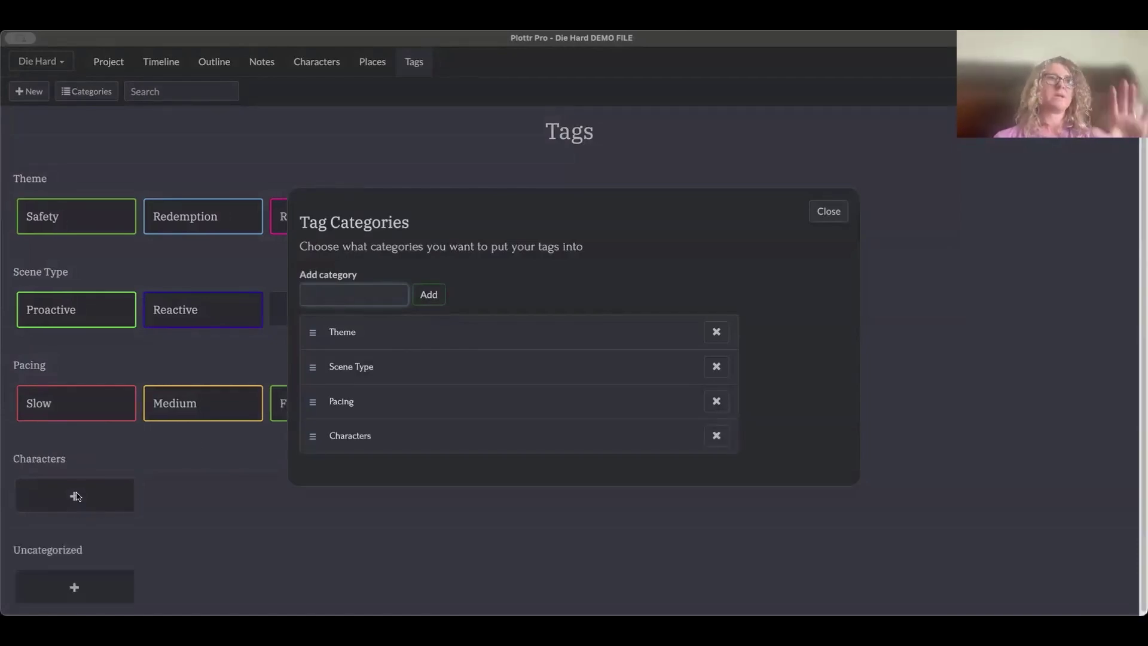
pyautogui.click(76, 498)
# Add the tags John and Holly under the Characters category
pyautogui.click(76, 498)
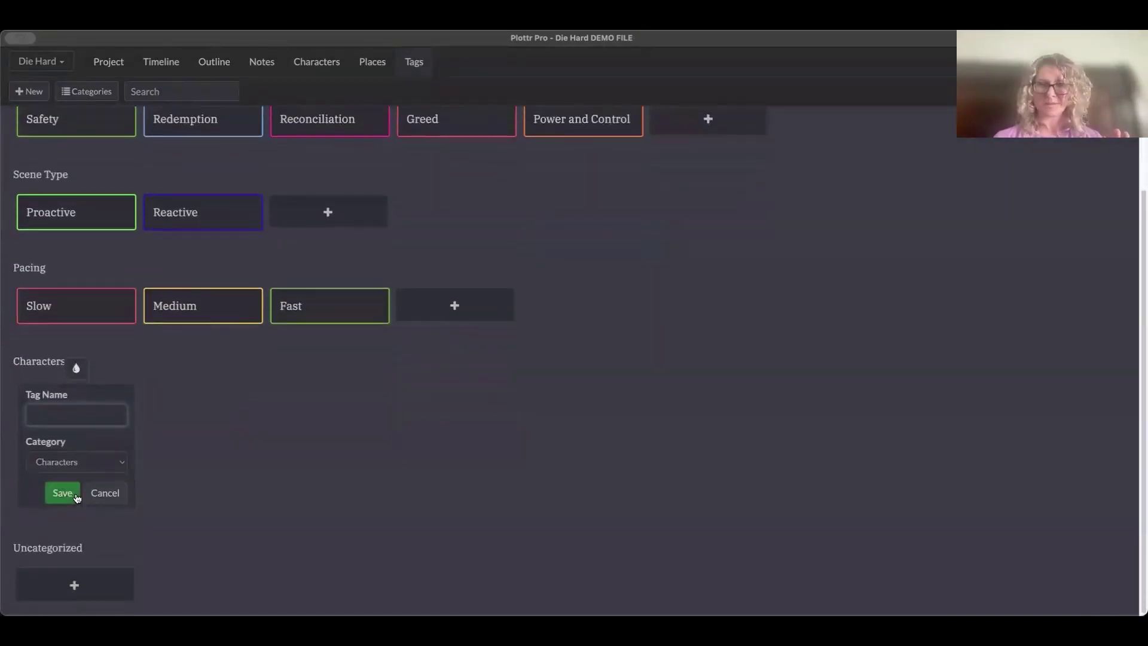
pyautogui.write('John')
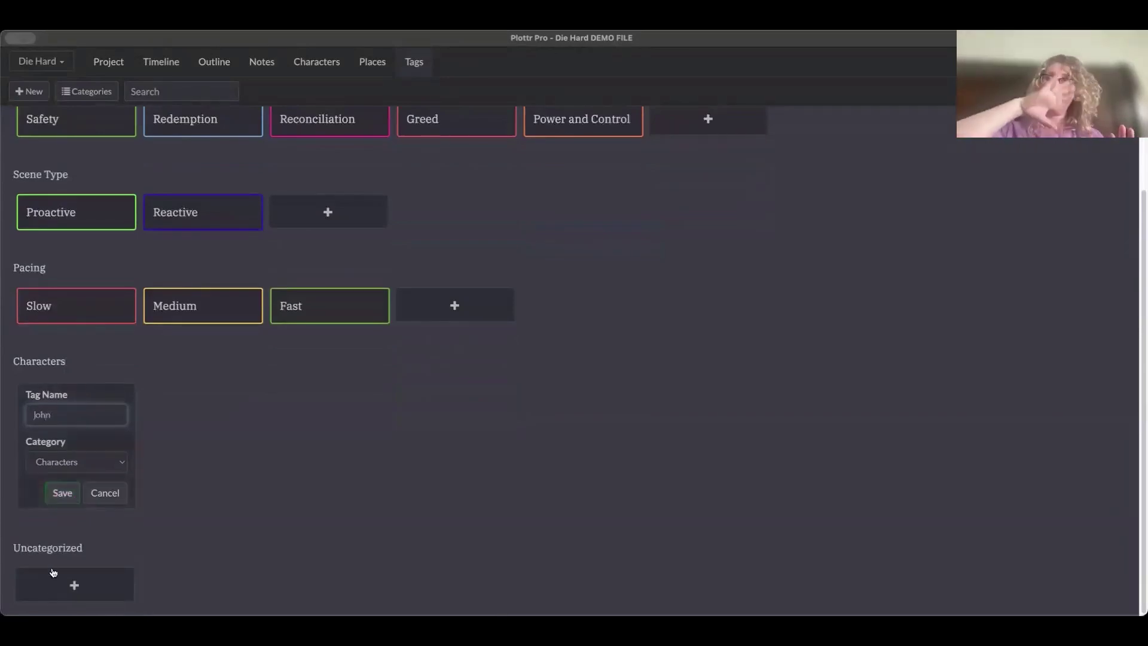
pyautogui.click(62, 496)
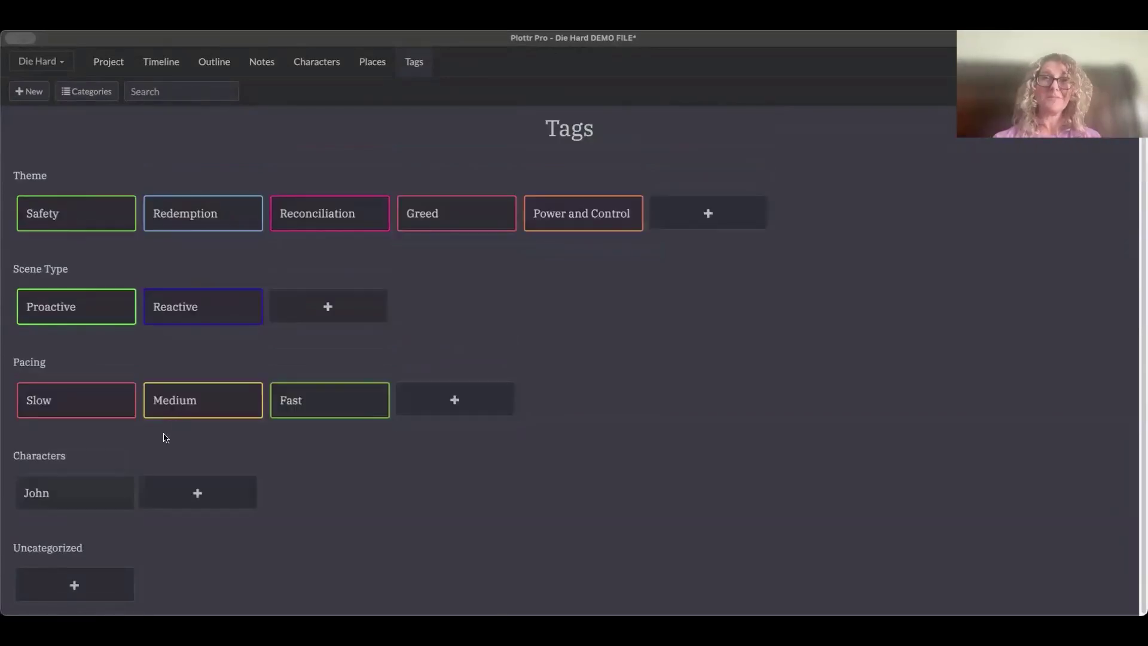
pyautogui.click(197, 493)
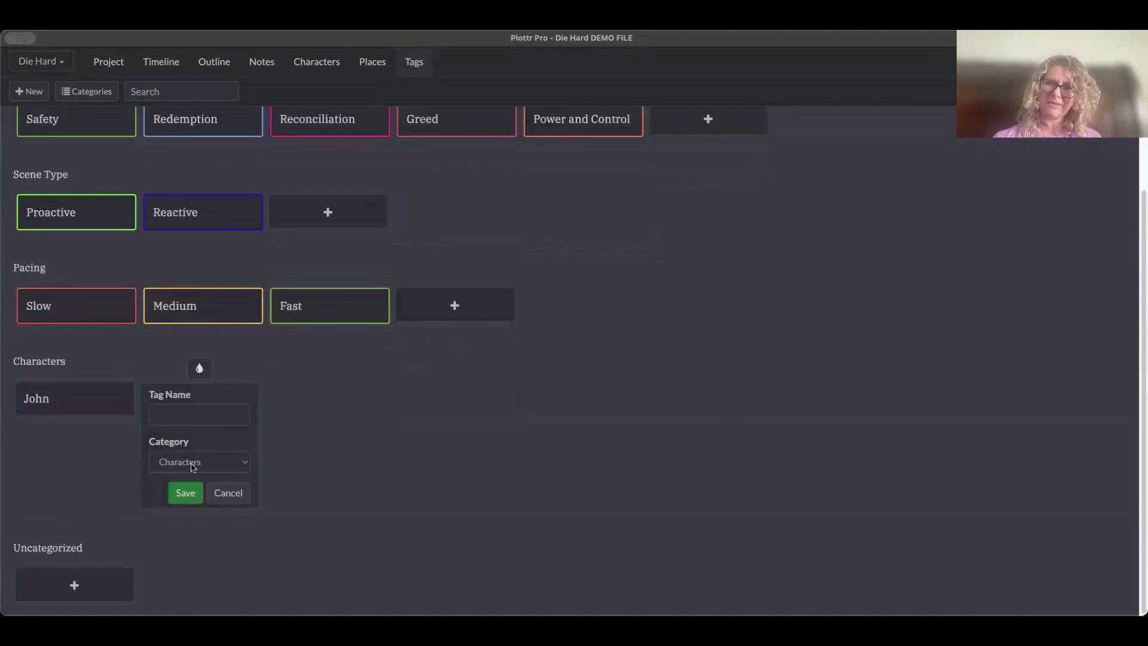
pyautogui.click(189, 420)
pyautogui.write('Holly')
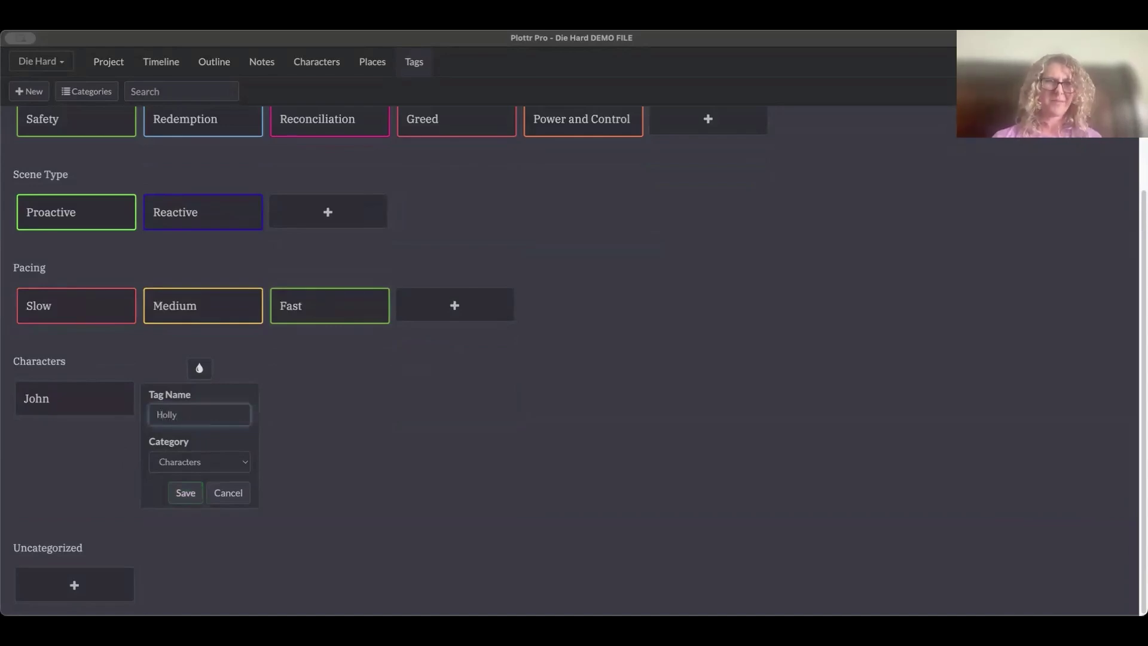
pyautogui.click(287, 455)
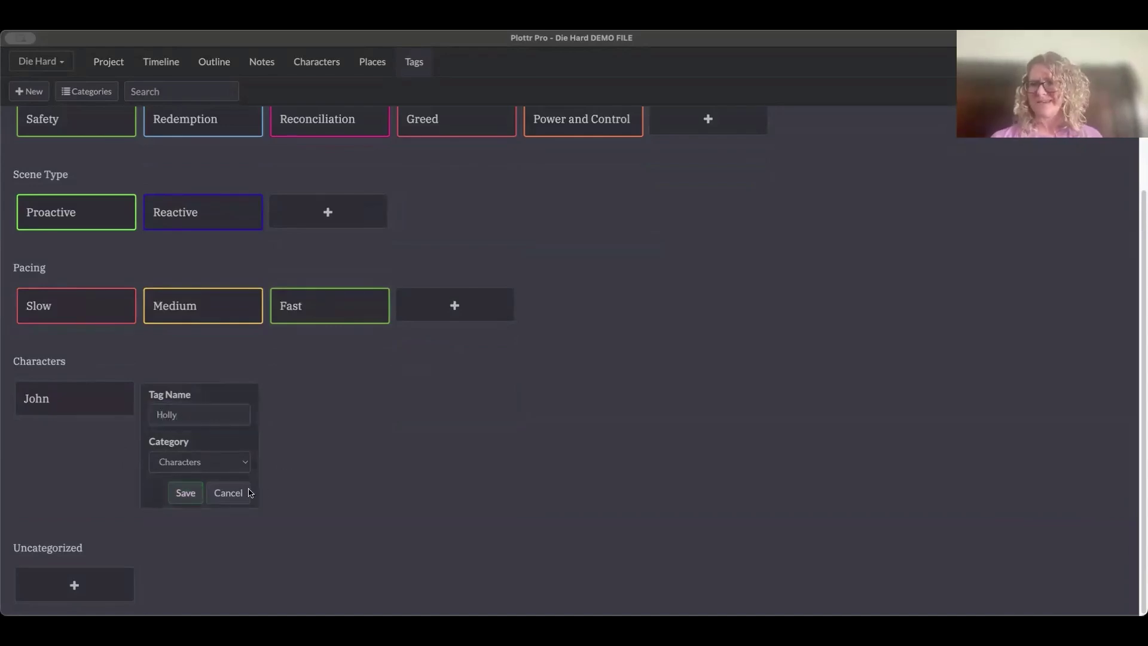
pyautogui.click(186, 493)
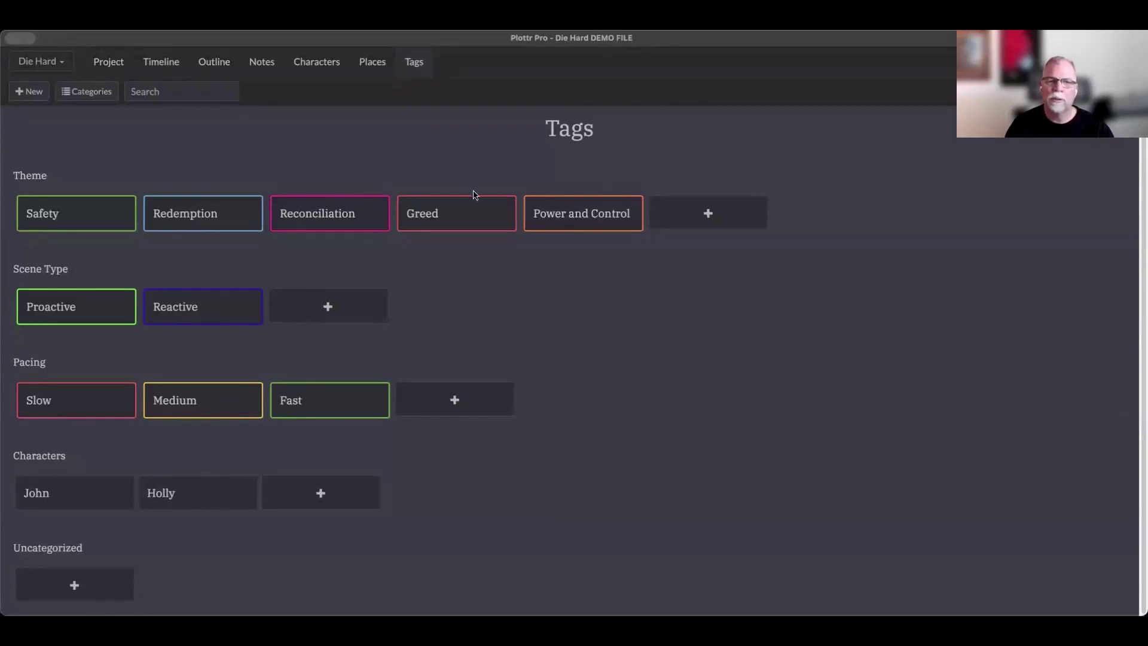
# Switch back to the Timeline view of the beats and cards
pyautogui.click(159, 65)
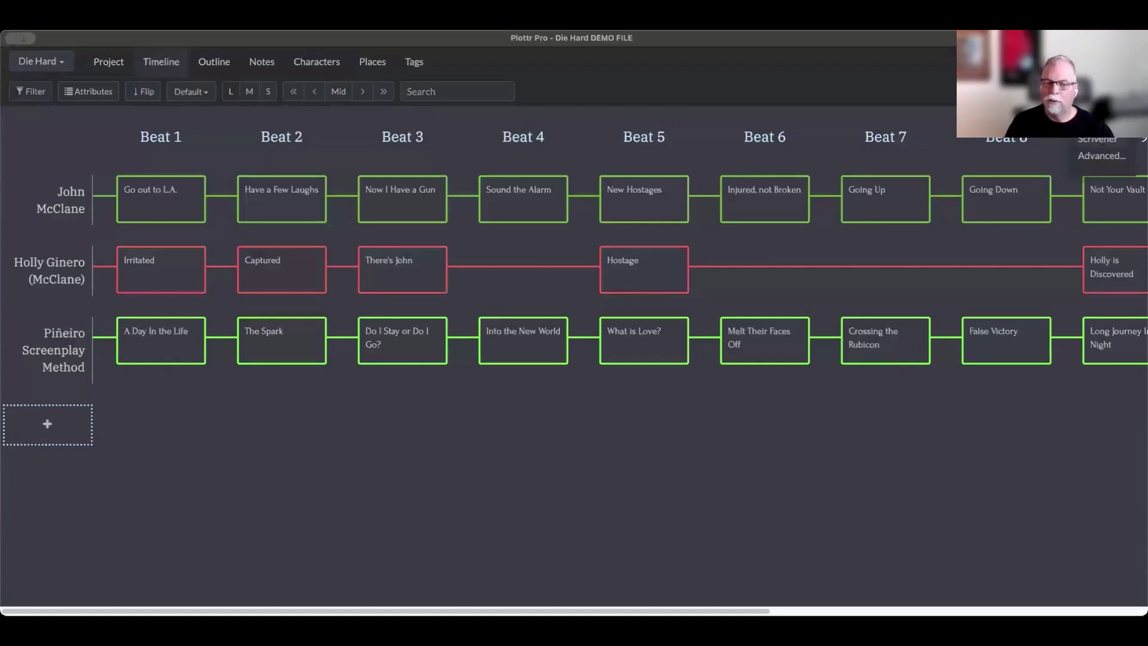
# In Advanced export, check Notes, Characters, Places, note Category and Custom Attributes, and uncheck Piñeiro Screenplay Method
pyautogui.click(1103, 156)
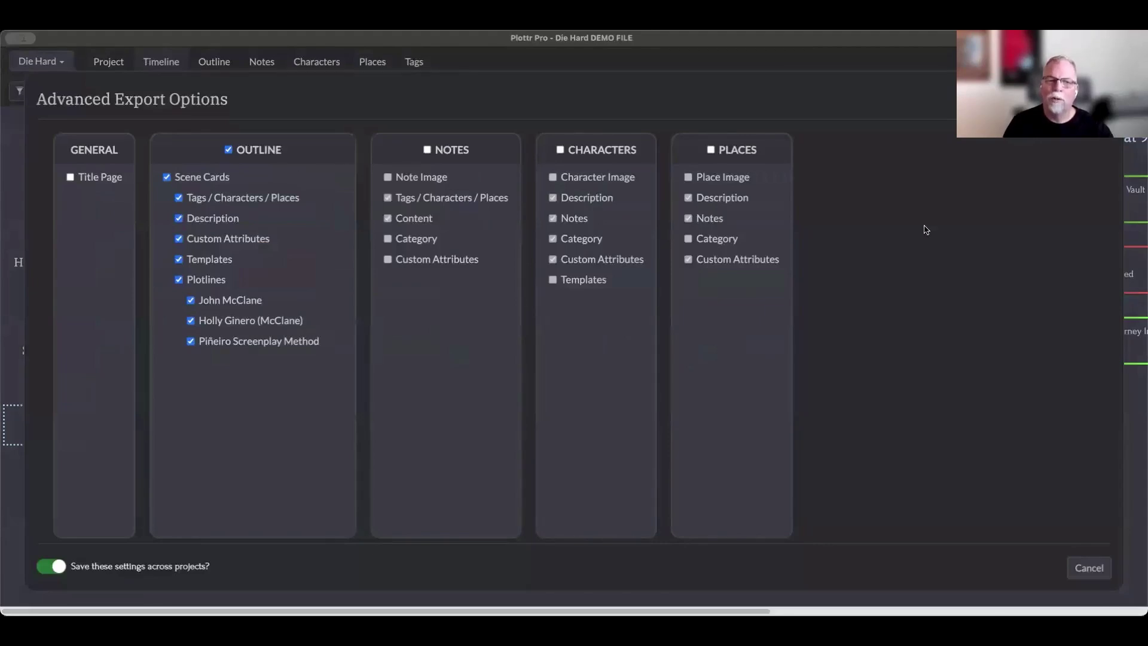
pyautogui.click(427, 150)
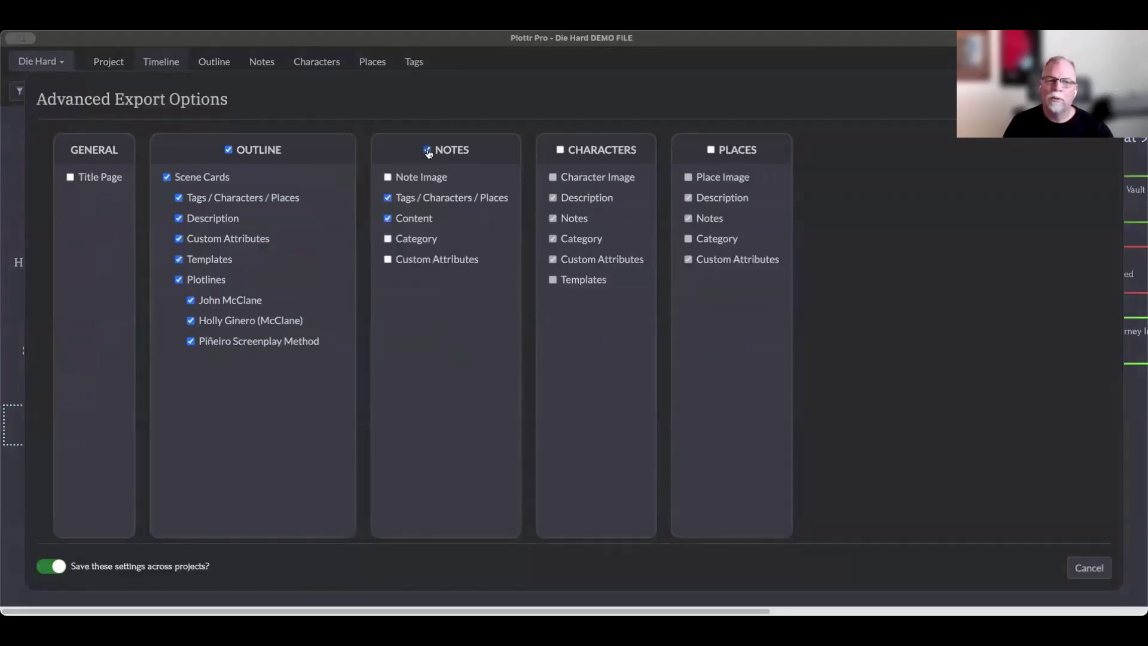
pyautogui.click(559, 150)
pyautogui.click(710, 150)
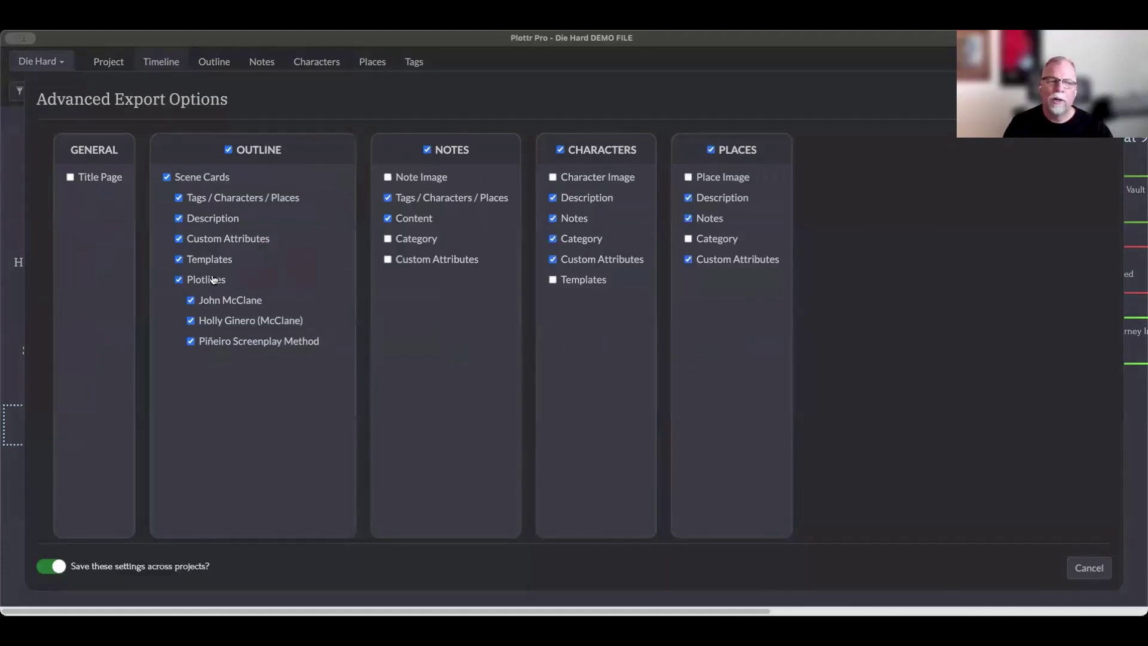
pyautogui.click(190, 342)
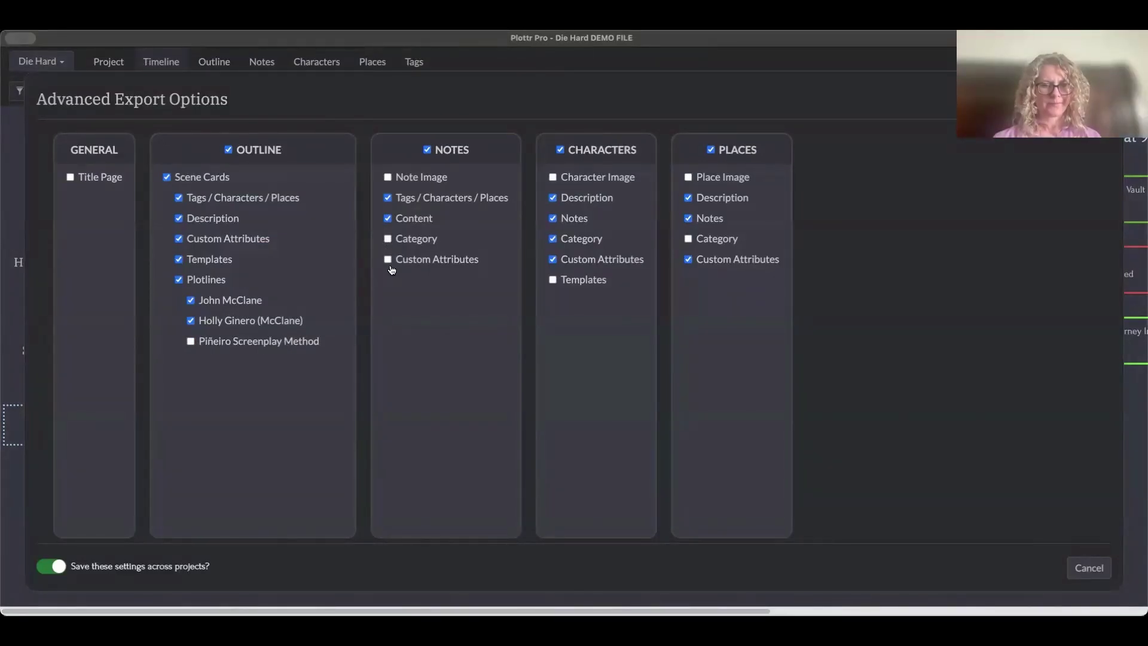
pyautogui.click(387, 240)
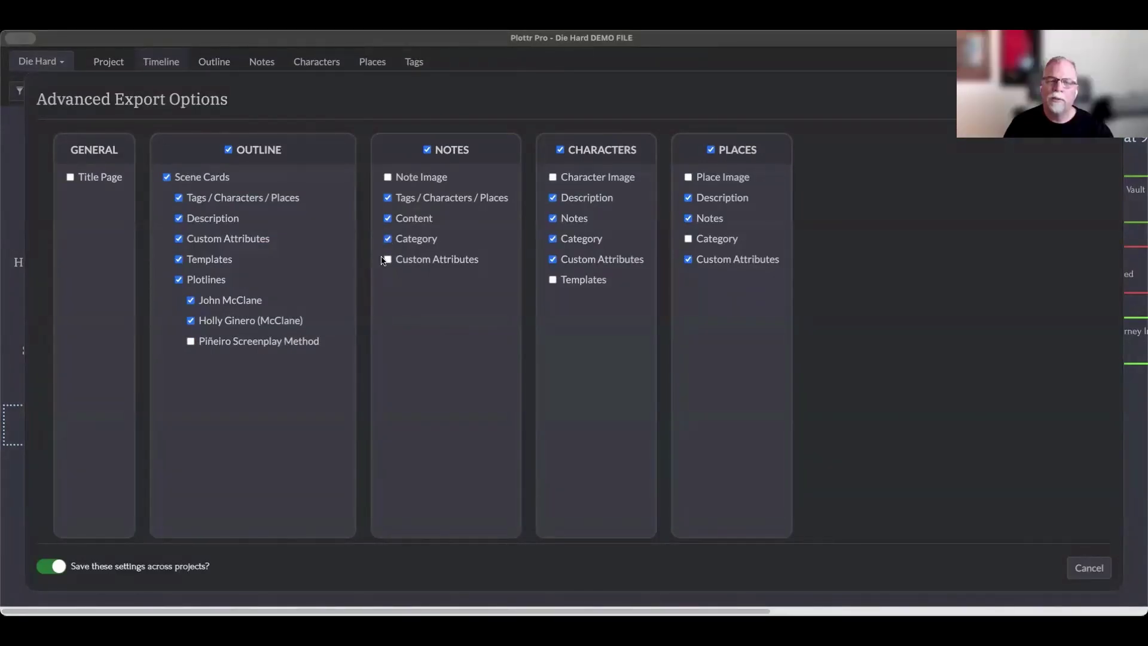
pyautogui.click(387, 260)
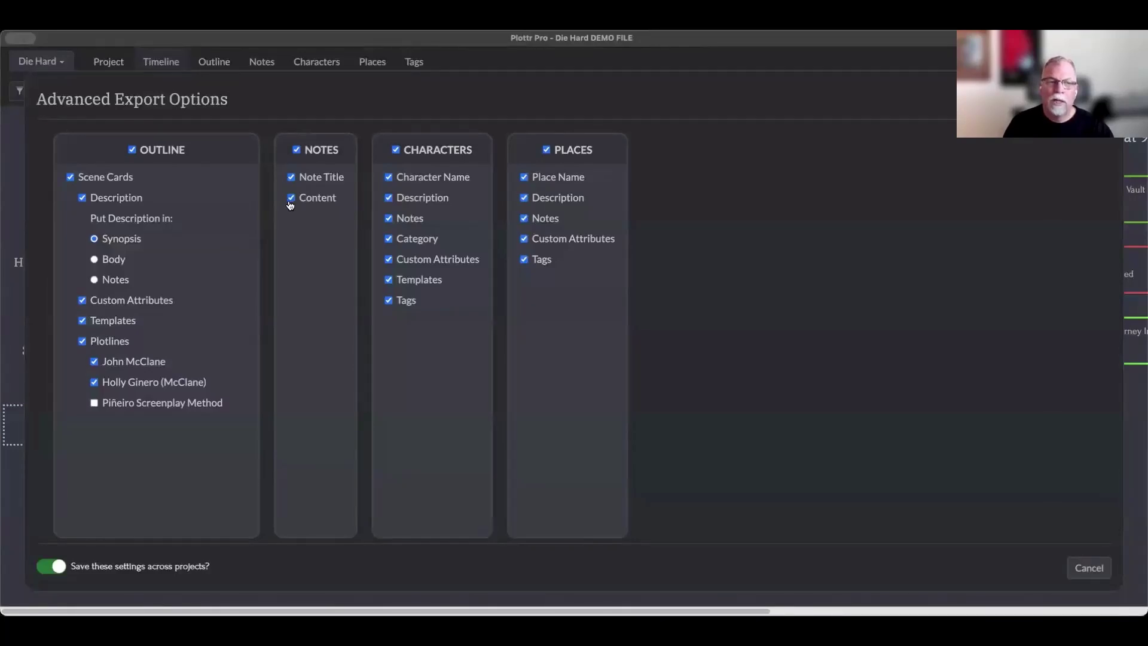
# Uncheck the Notes, Characters and Places sections, plus Templates under Outline
pyautogui.click(297, 150)
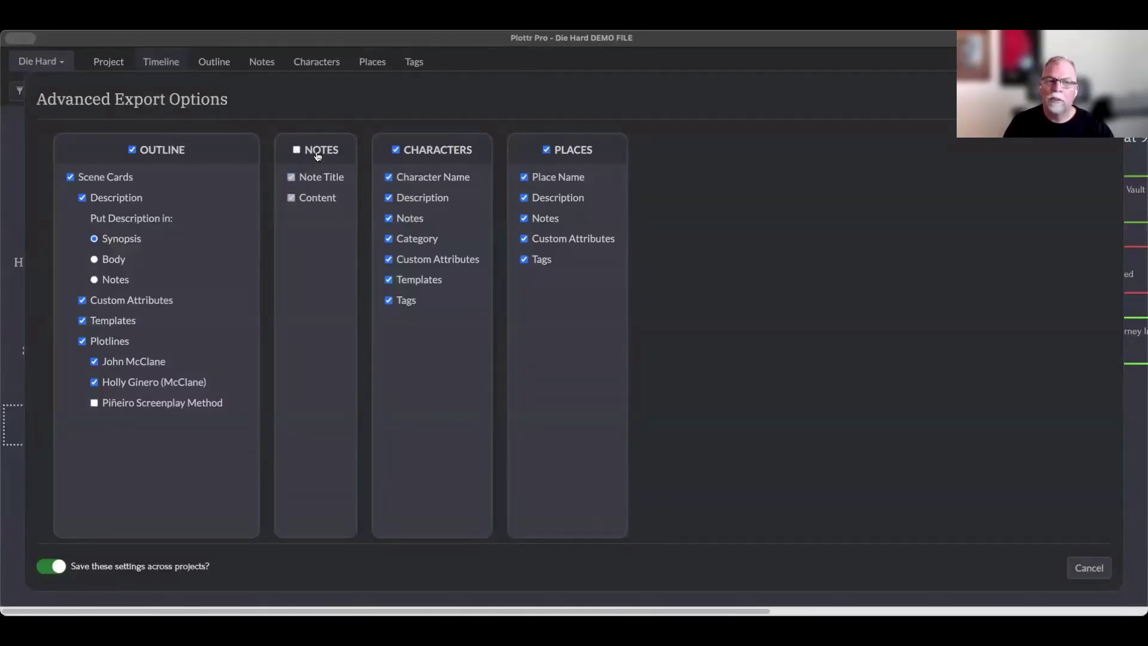
pyautogui.click(395, 150)
pyautogui.click(545, 150)
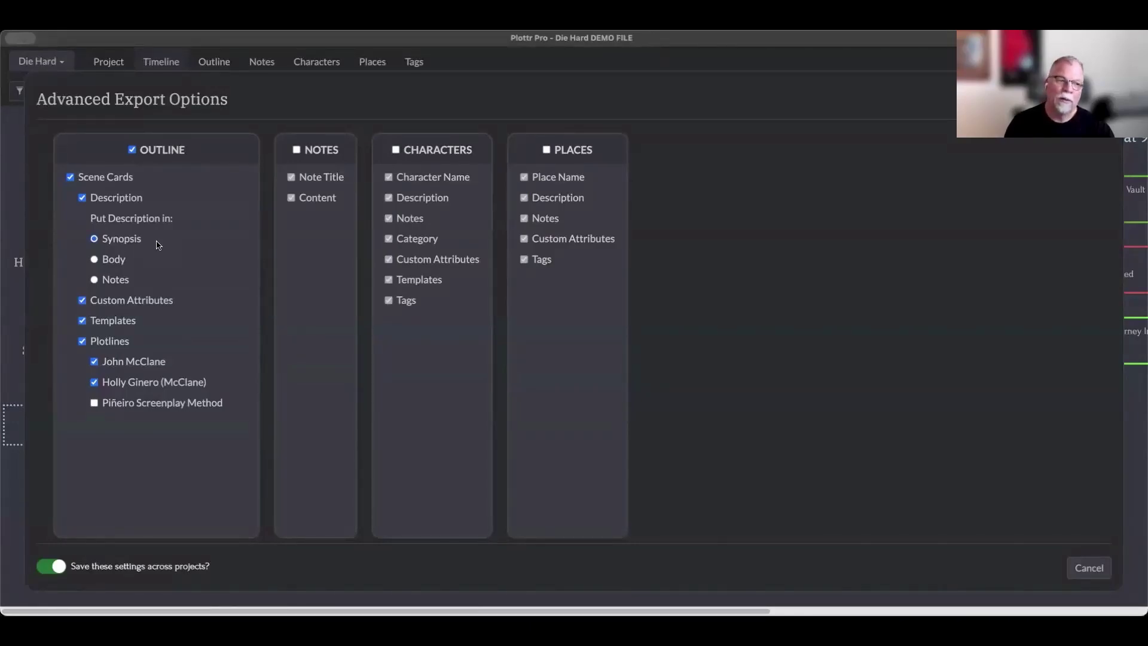
pyautogui.click(82, 321)
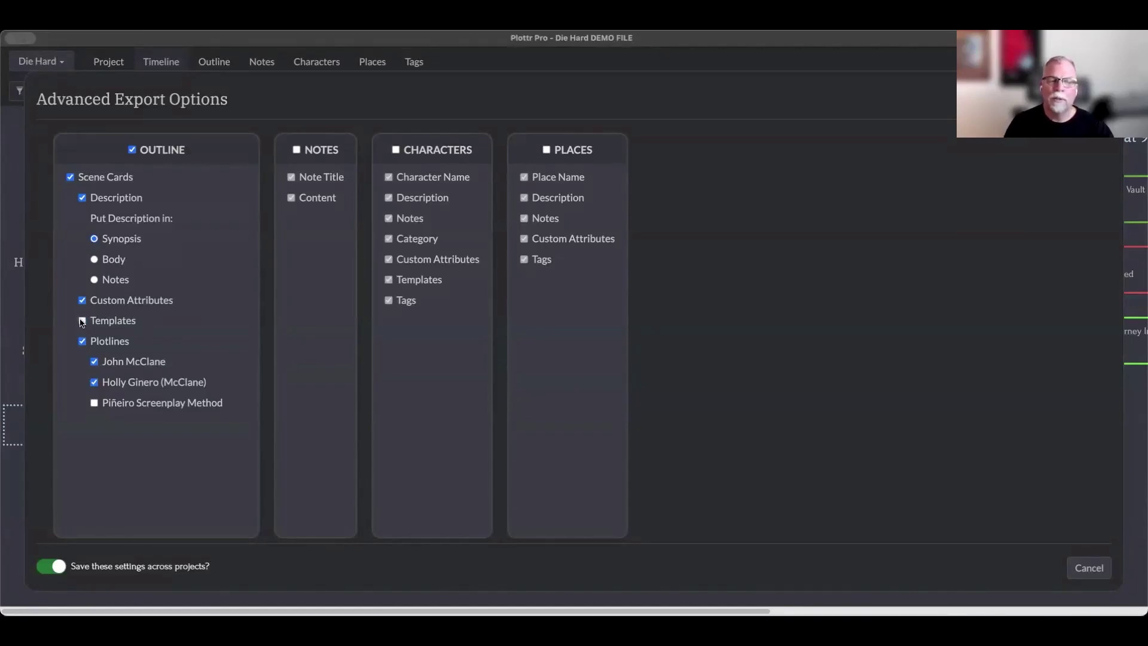
pyautogui.click(1088, 568)
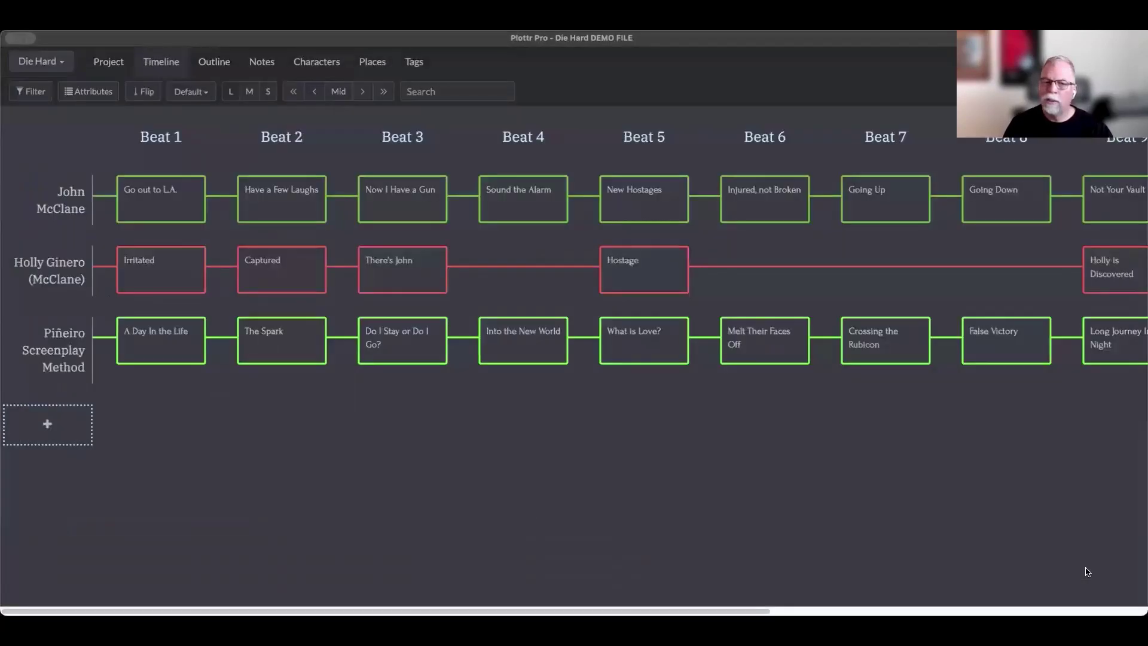